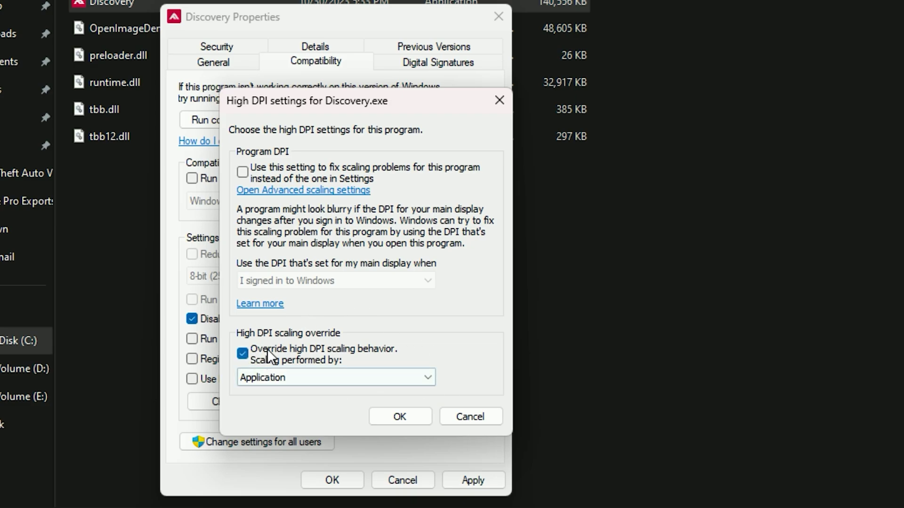
Step: Confirm the application high DPI scaling override for Discovery.exe, apply its compatibility properties, and close the game folder
click(404, 418)
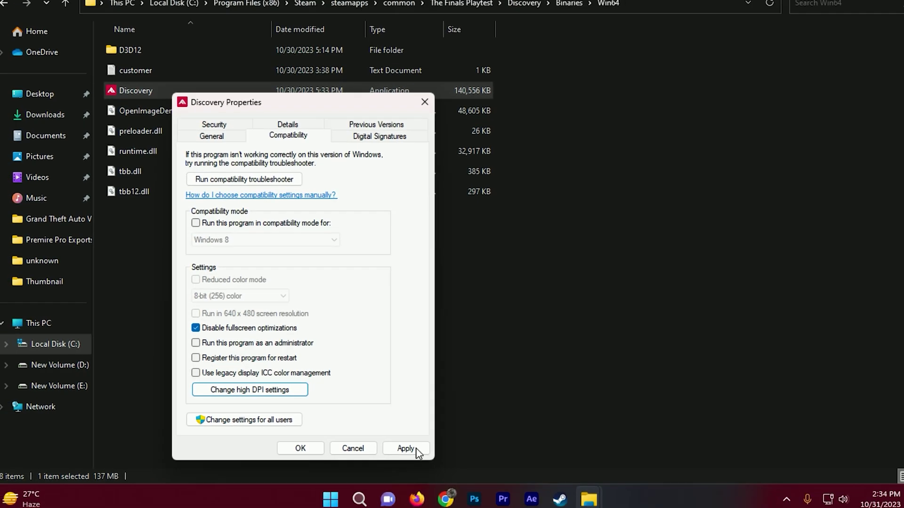
click(435, 462)
click(298, 446)
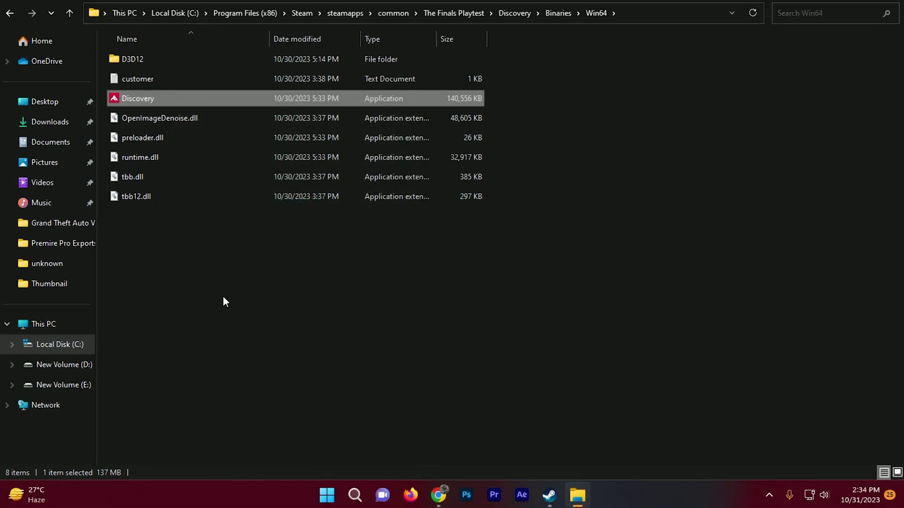
key(alt+F4)
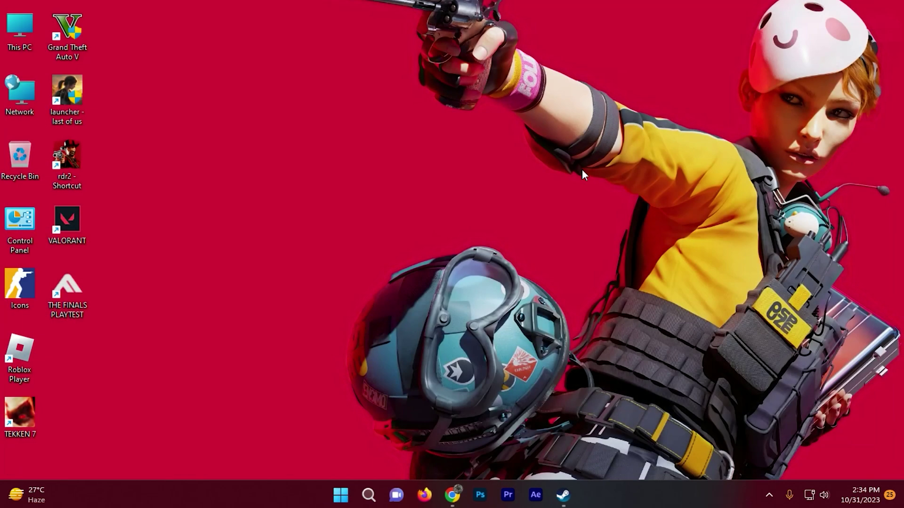
Step: Open the system properties of This PC in Windows Settings and go to the Game Mode page under Gaming
right_click(18, 41)
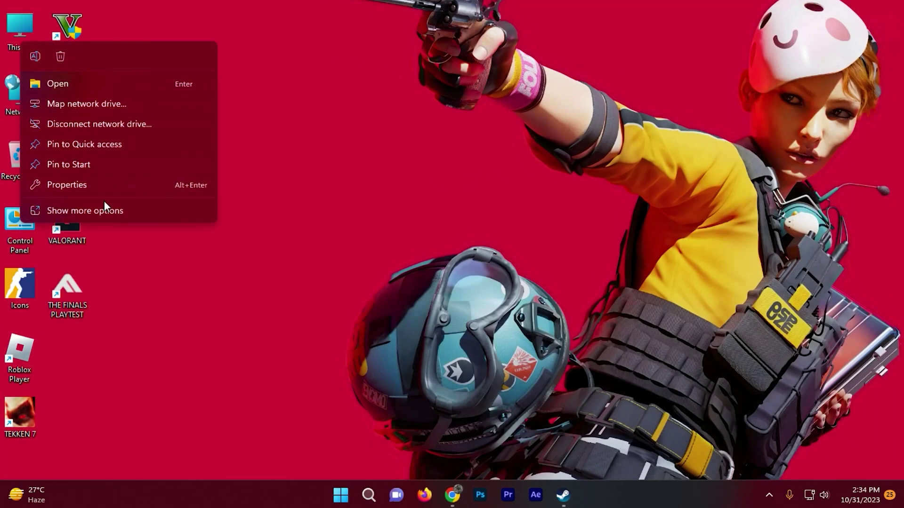
click(81, 190)
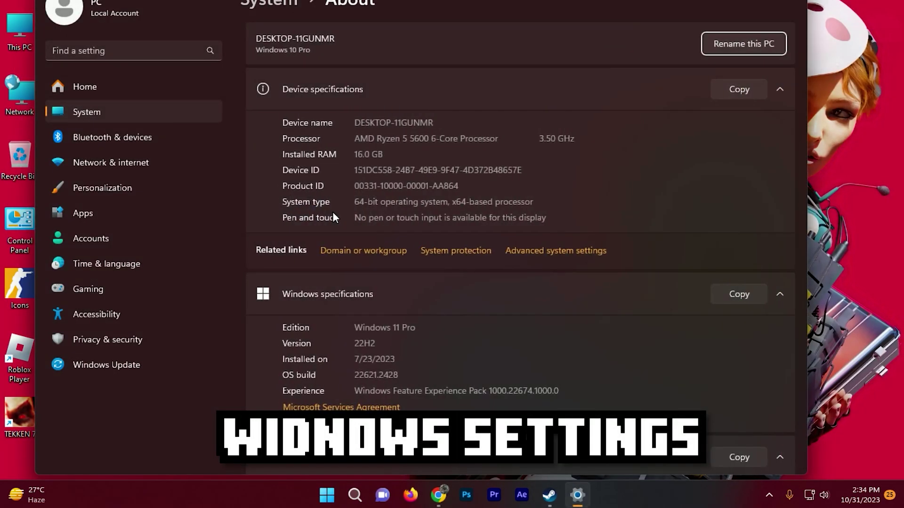
click(109, 291)
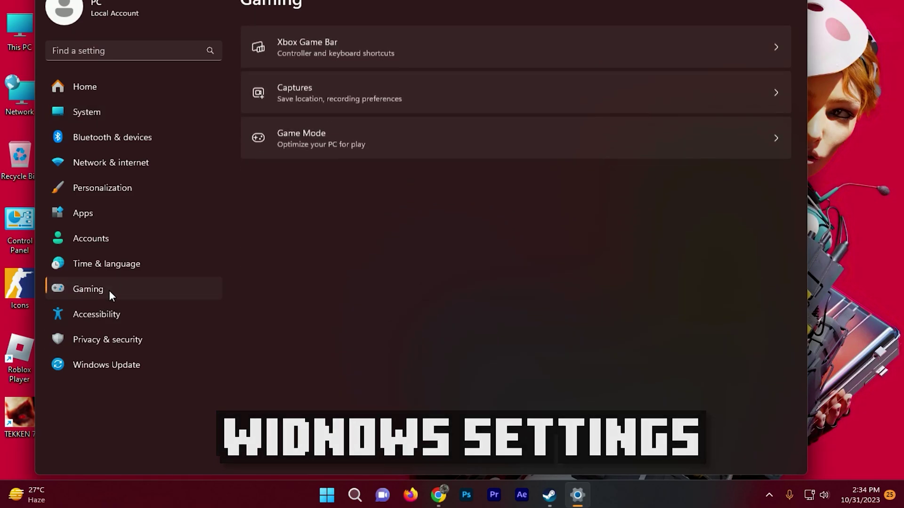
click(387, 136)
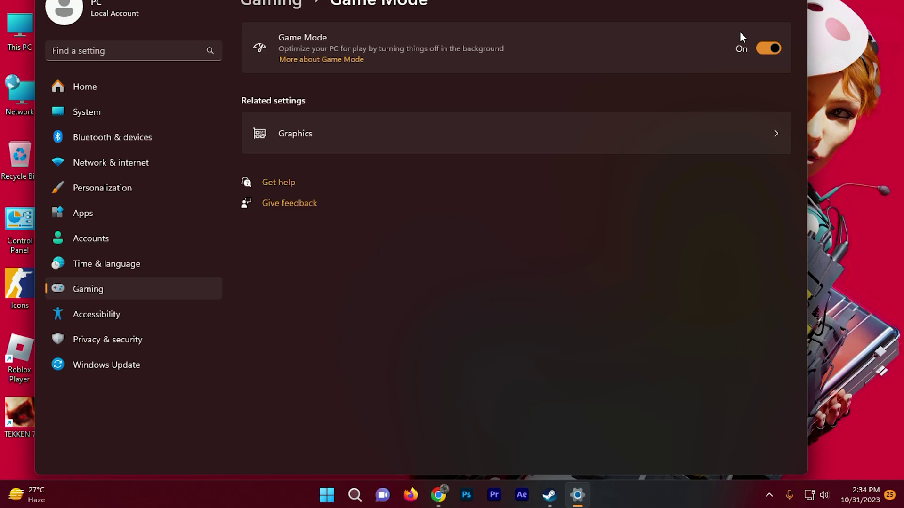
Step: Set the graphics preference of the Discovery app to High performance and save it
click(340, 135)
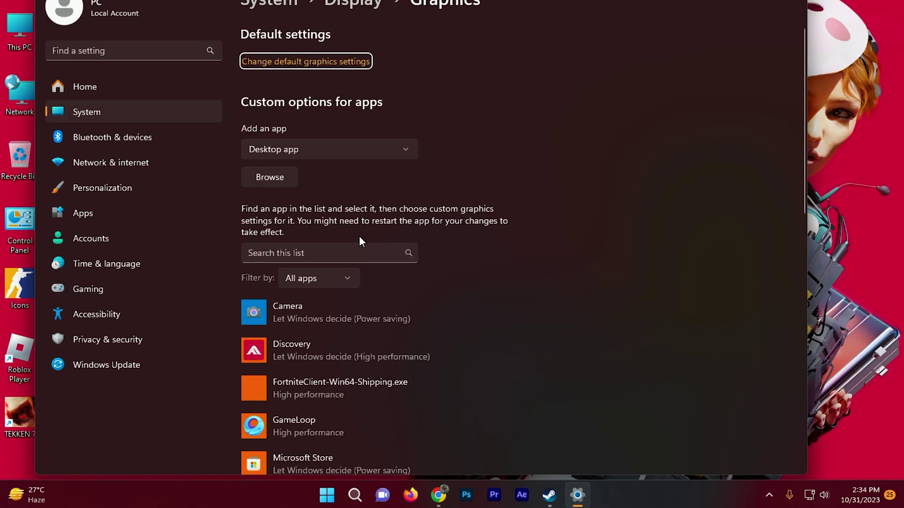
scroll(397, 236, down, 3)
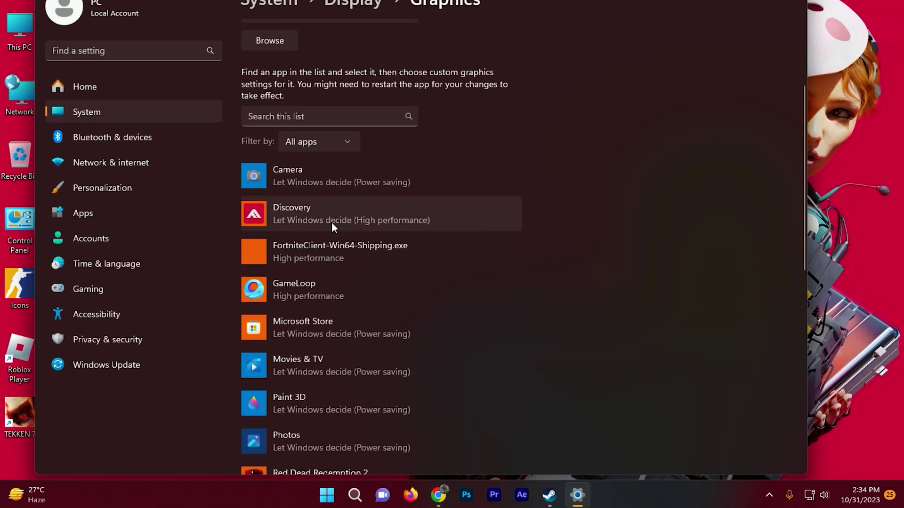
click(295, 208)
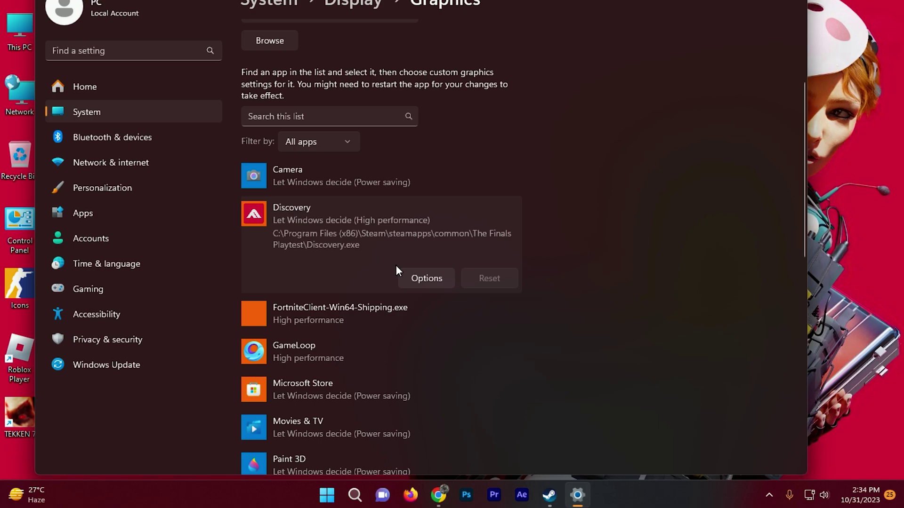
click(423, 278)
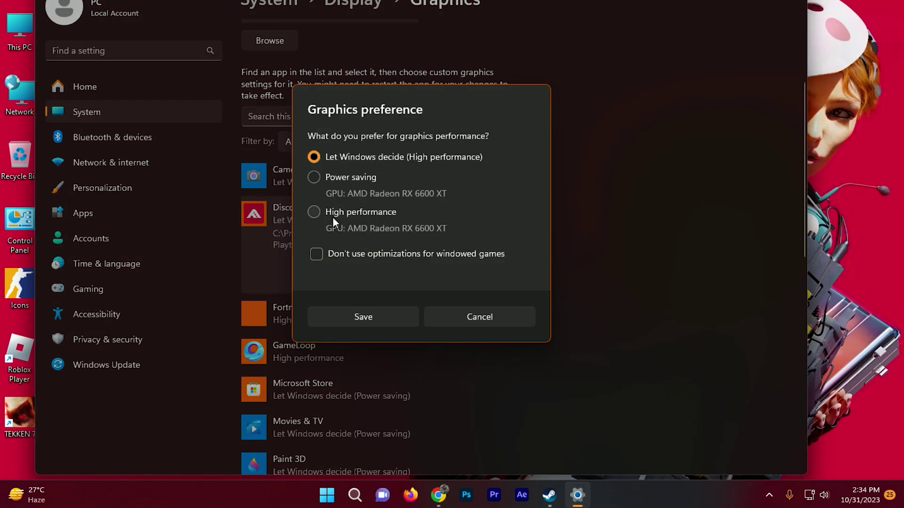
click(316, 212)
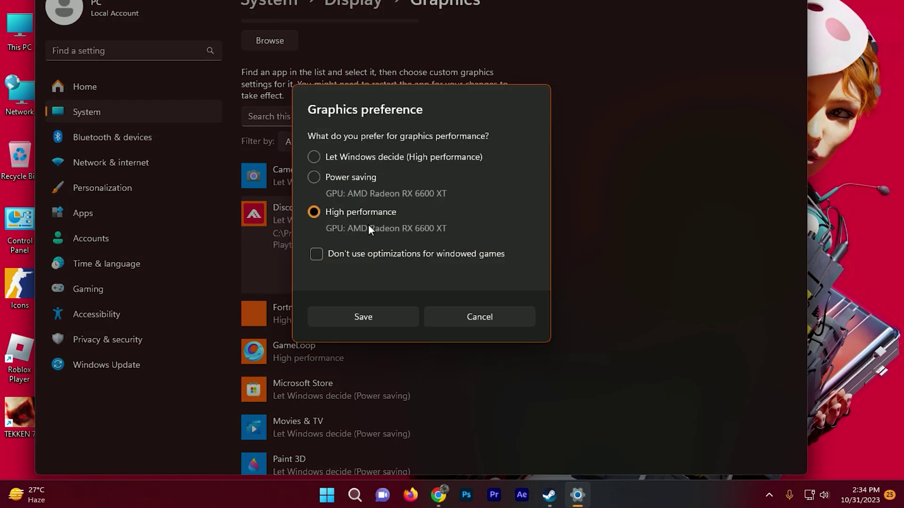
click(397, 315)
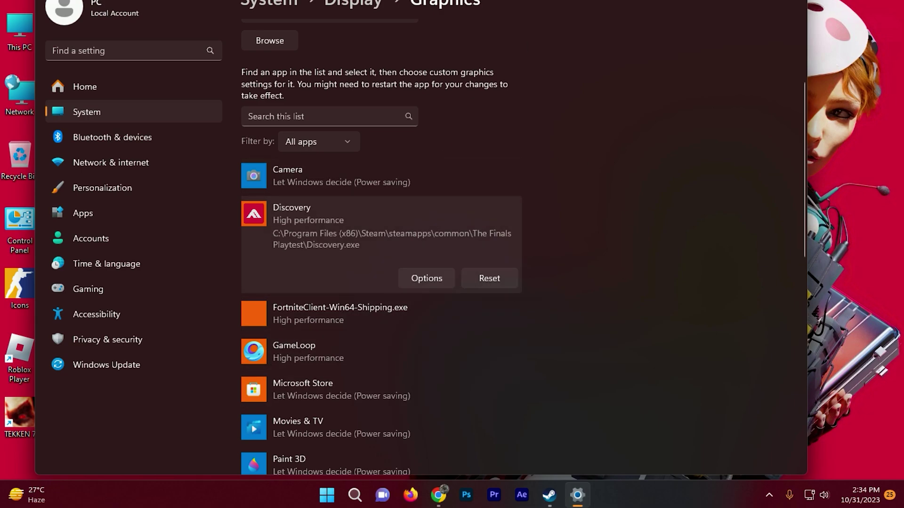
Step: Check the Optimizations for windowed games option in the default graphics settings and return to the Graphics page
scroll(481, 194, up, 3)
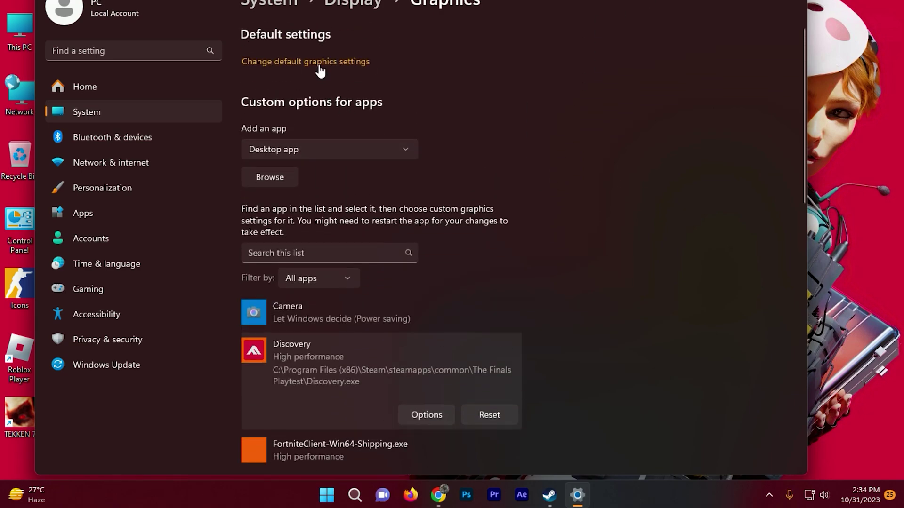
click(315, 60)
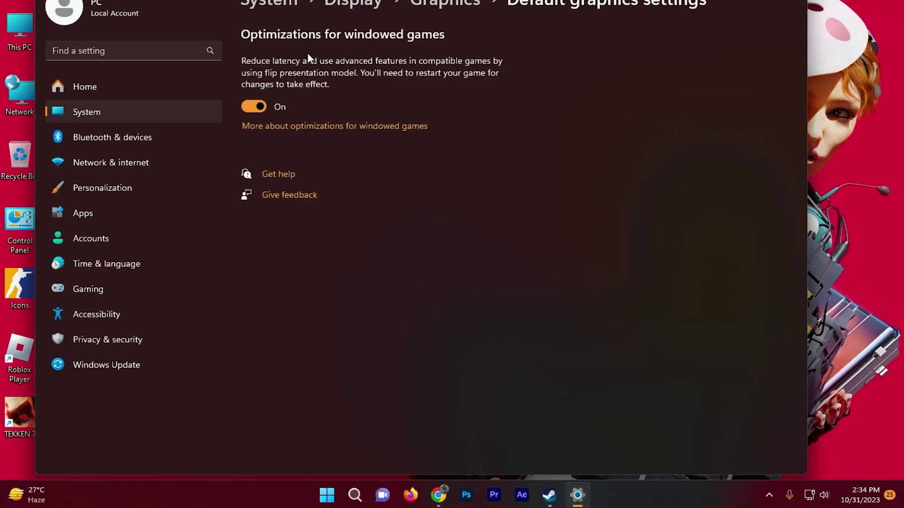
click(253, 106)
key(alt+Left)
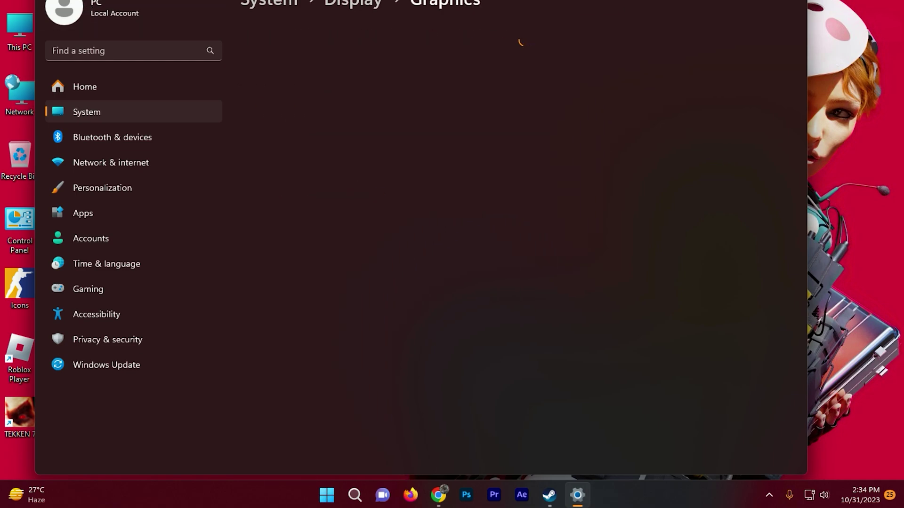
Step: Check for new updates in Windows Update
key(alt+Left)
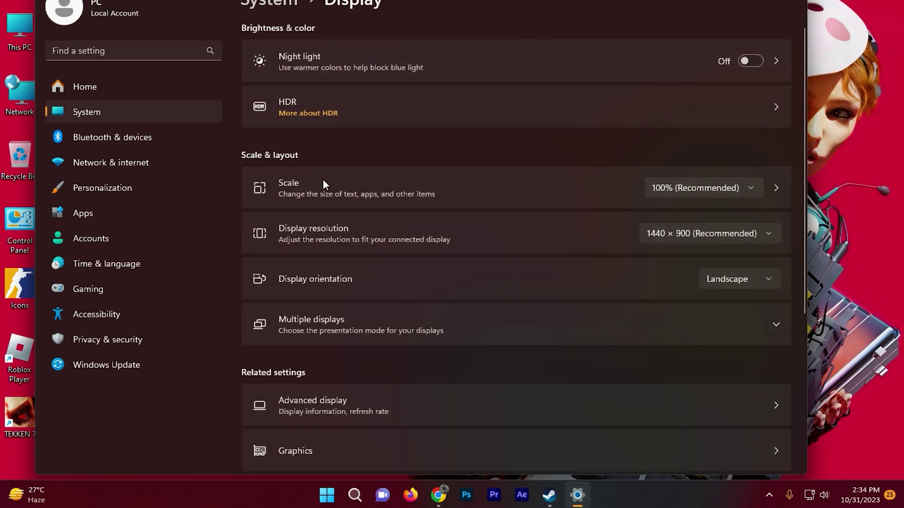
click(125, 374)
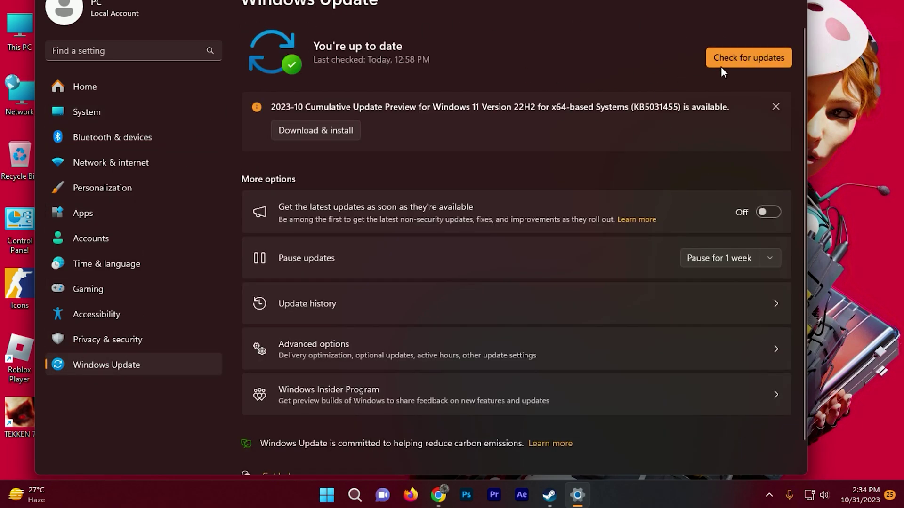
click(746, 59)
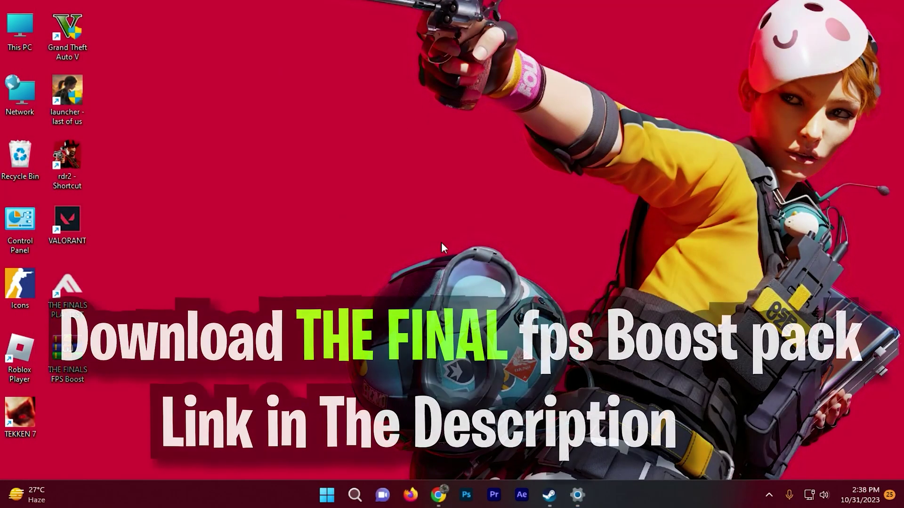
Step: Extract the boost pack folder from the THE FINALS FPS Boost archive to the desktop and close the archive
drag(67, 350, 75, 376)
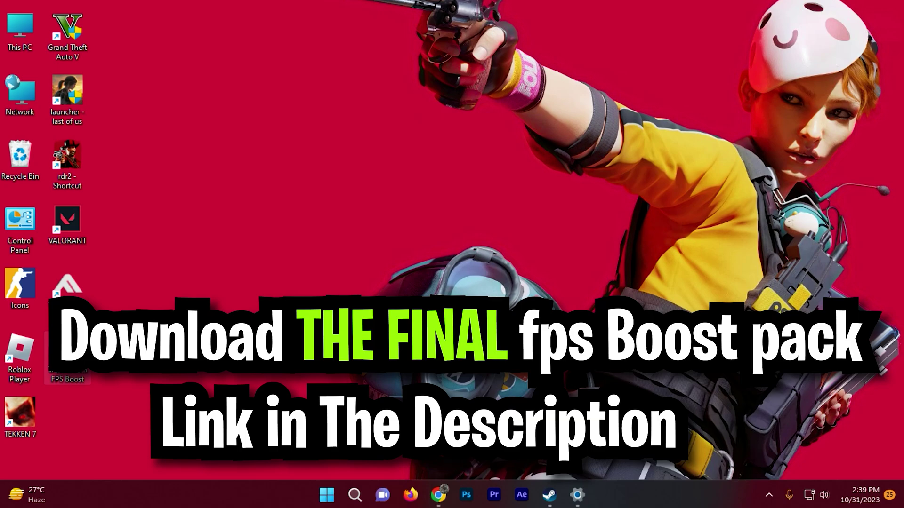
double_click(76, 354)
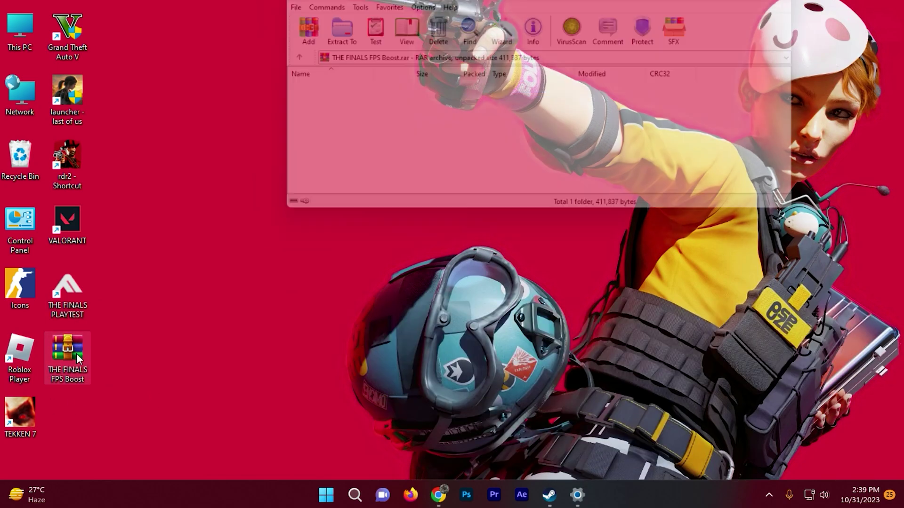
drag(336, 99, 217, 241)
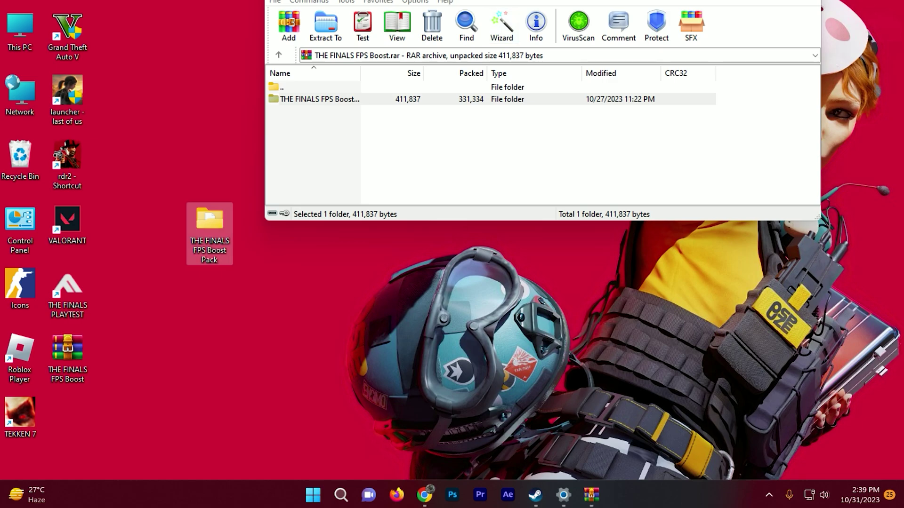
key(alt+F4)
Step: Open the 1 Batch File Optimizations folder inside the extracted THE FINALS FPS Boost Pack and maximize its window
double_click(219, 245)
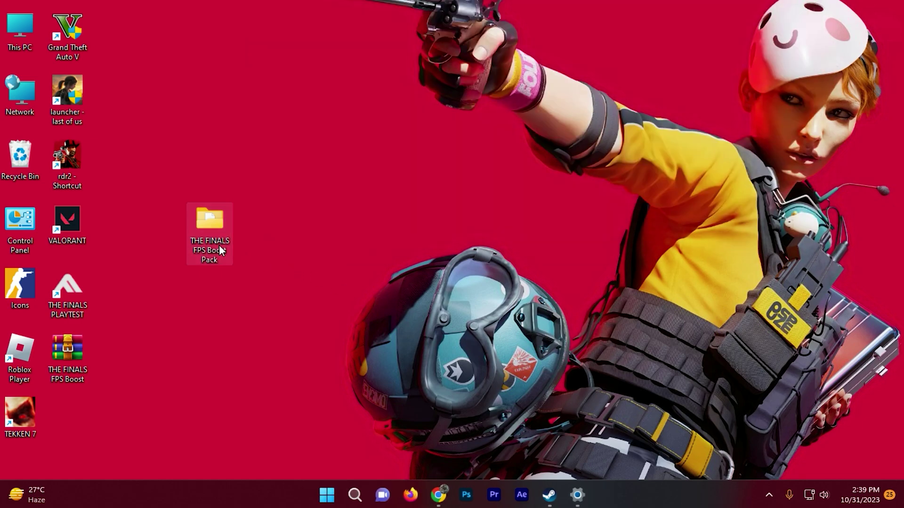
drag(352, 186, 567, 0)
double_click(458, 104)
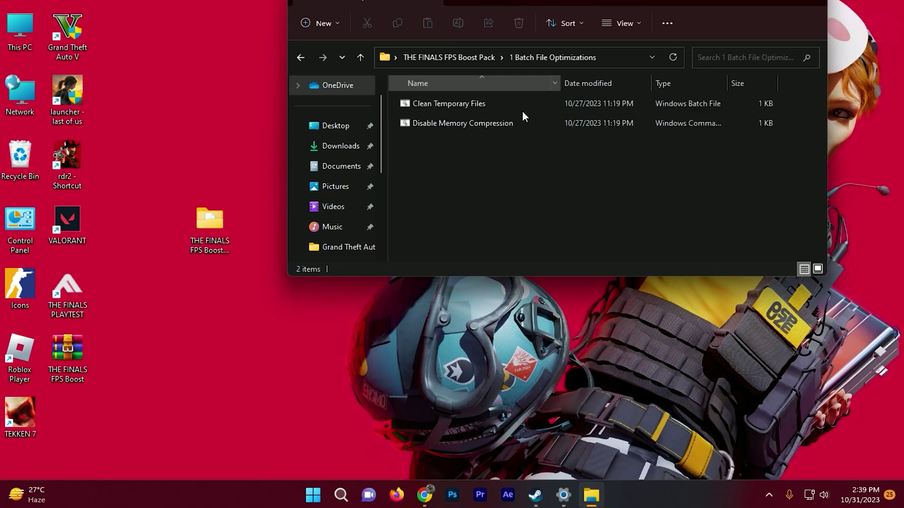
drag(519, 2, 463, 0)
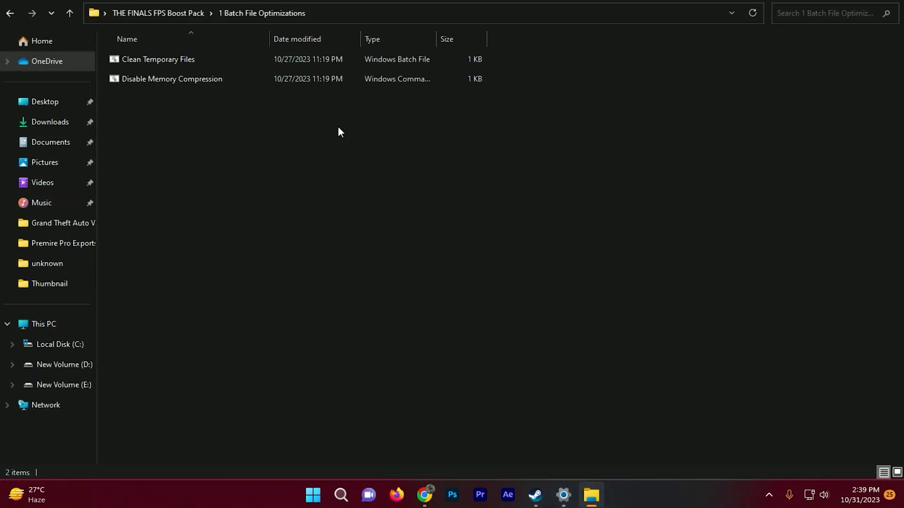
Step: Run the Clean Temporary Files batch script, confirm deleting all temporary files, and close its console
double_click(156, 59)
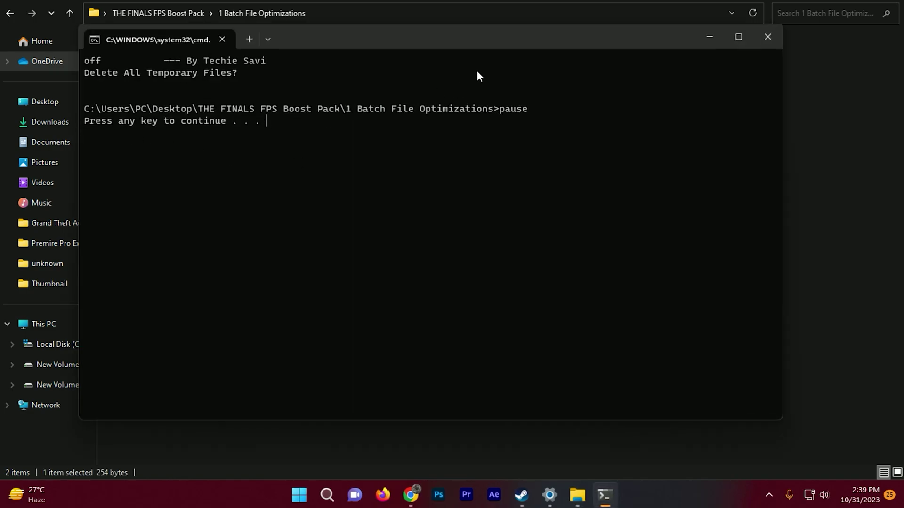
key(Return)
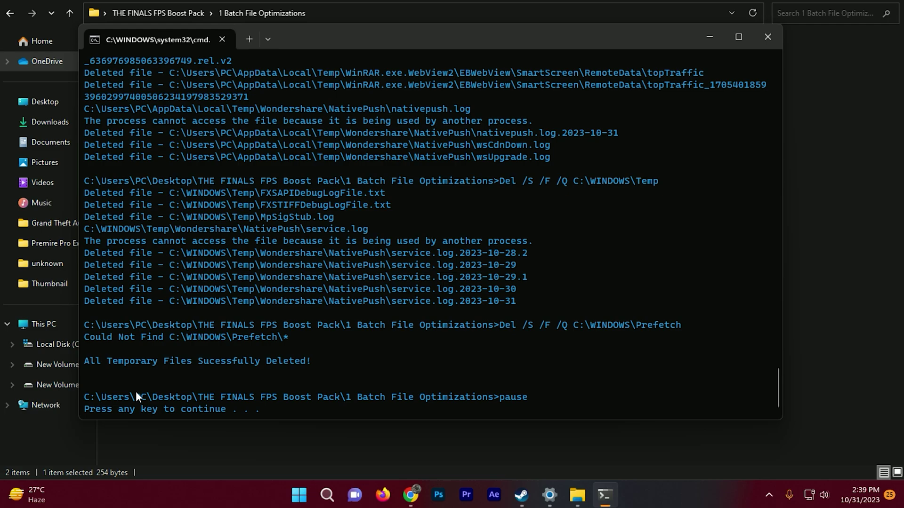
drag(86, 414, 274, 409)
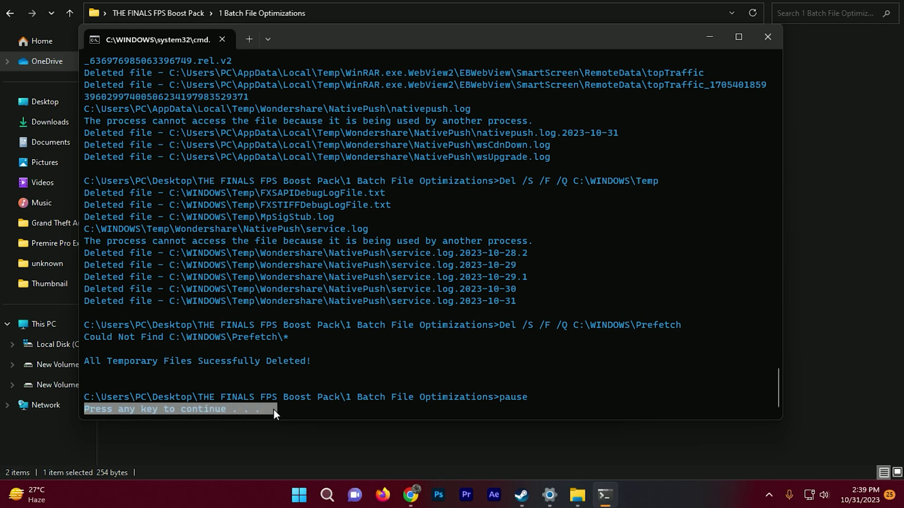
click(762, 42)
Step: Run the Disable Memory Compression script and close its console
double_click(171, 84)
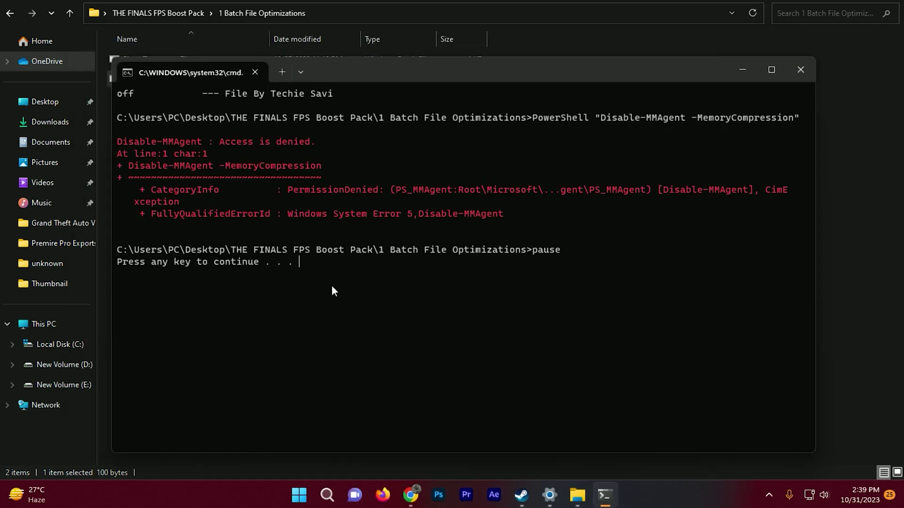
drag(123, 267, 289, 265)
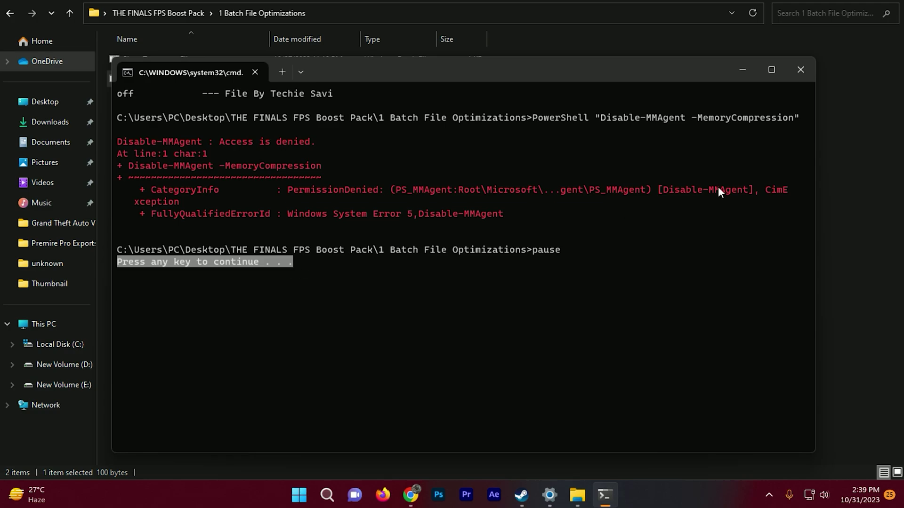
click(801, 70)
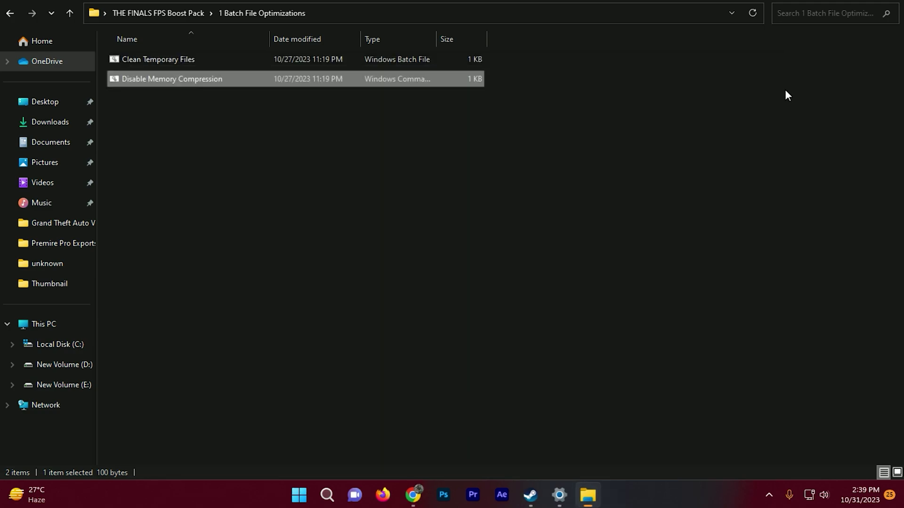
Step: Add the Disable Delivery Optimizations file from the pack's 2 Registry Optimizations folder to the registry
click(10, 14)
double_click(146, 81)
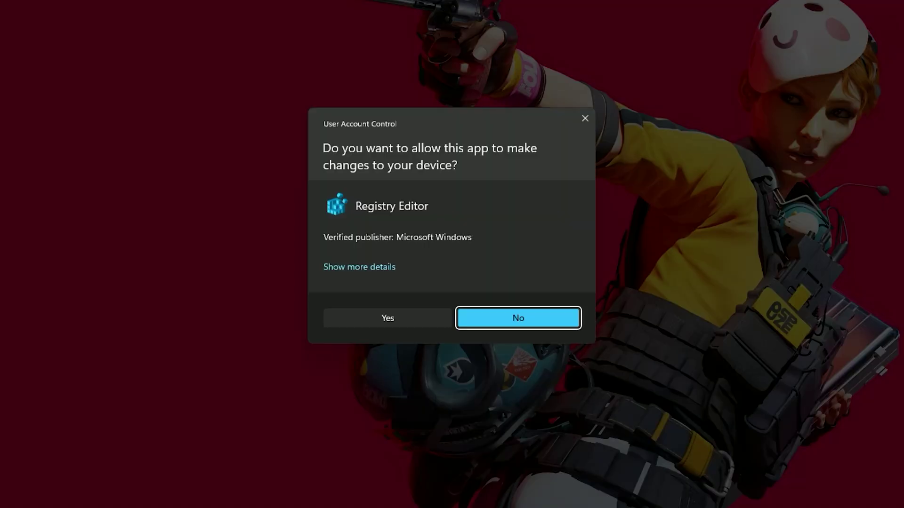
click(405, 320)
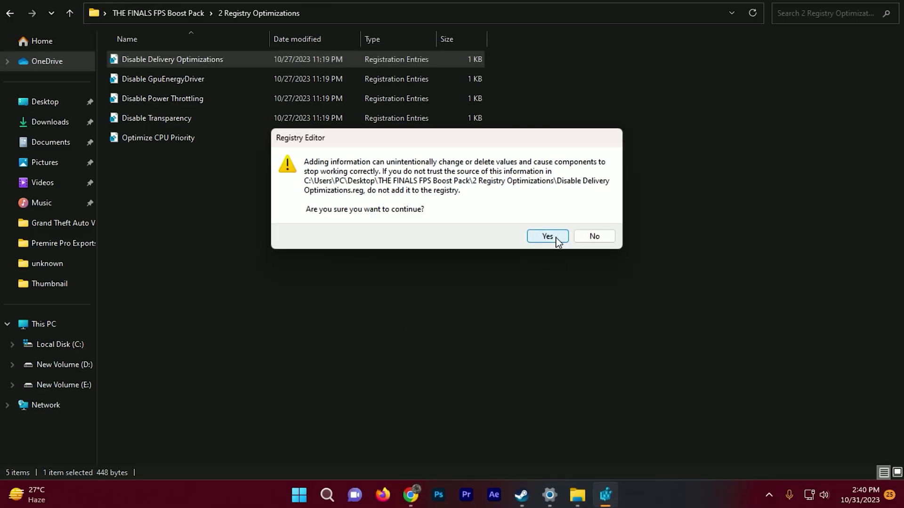
click(555, 238)
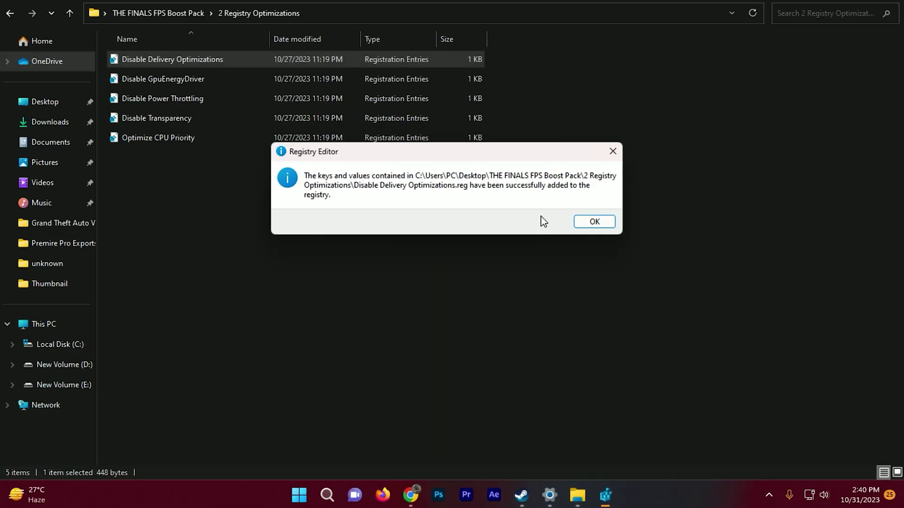
key(Return)
Step: Add the Disable GpuEnergyDriver and Disable Power Throttling files from the 2 Registry Optimizations folder to the registry
double_click(171, 83)
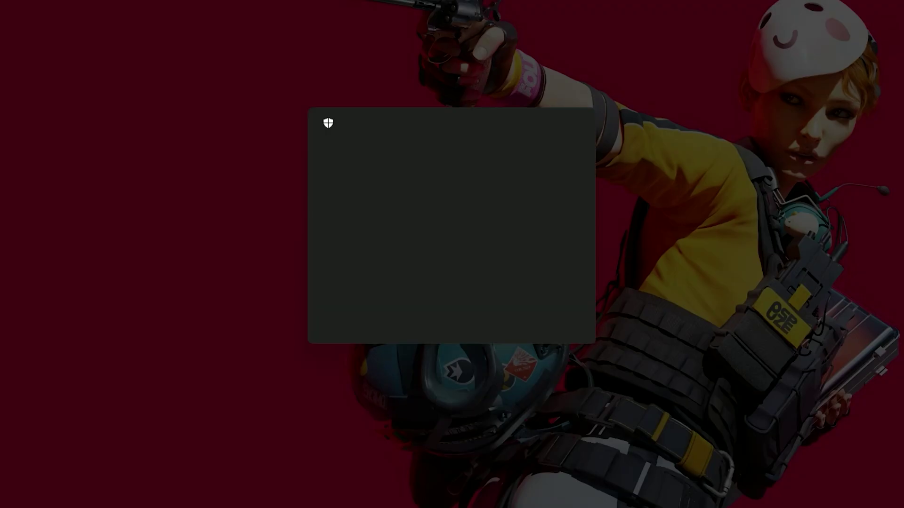
click(405, 313)
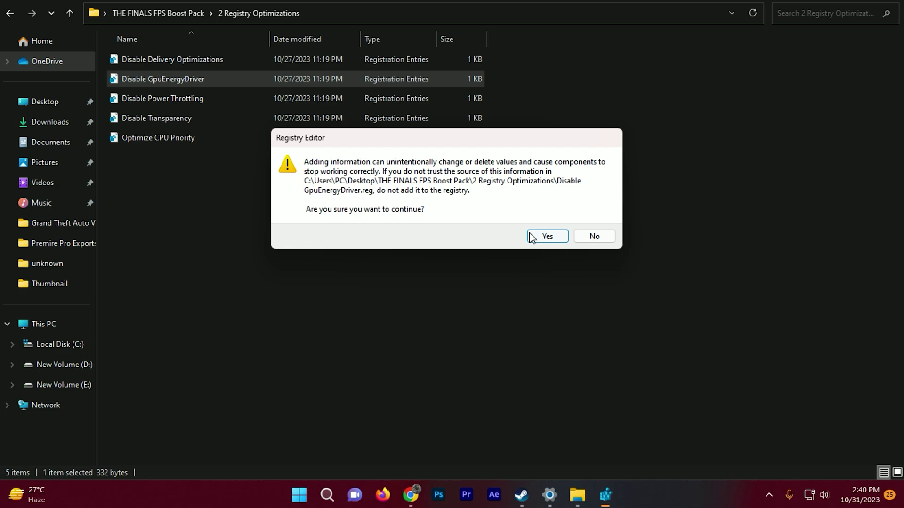
click(543, 236)
click(596, 221)
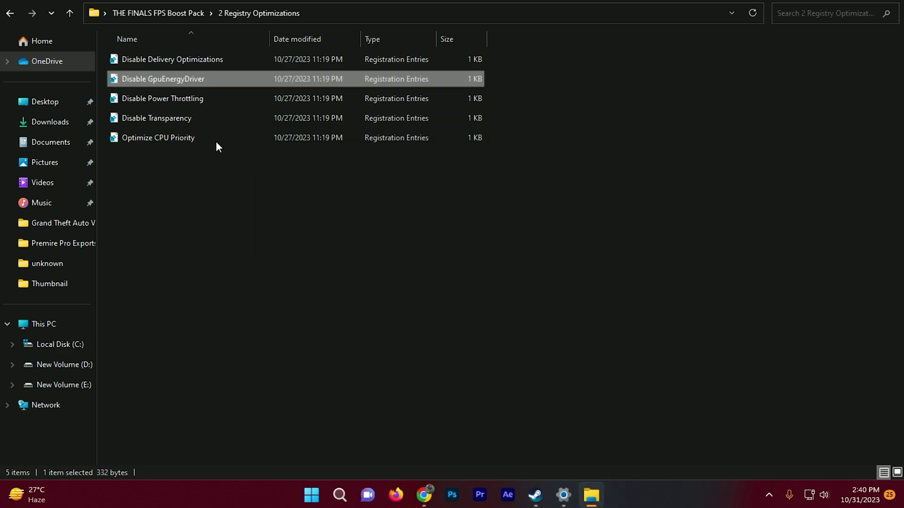
double_click(174, 97)
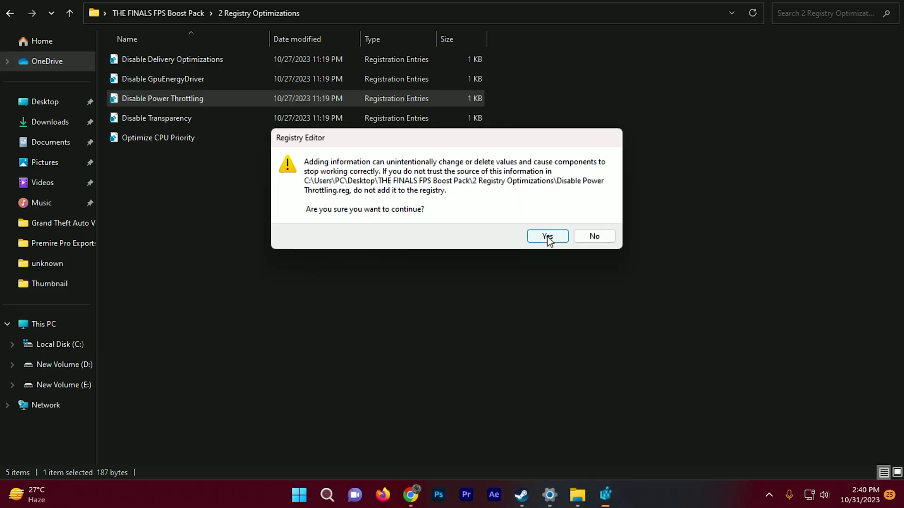
click(547, 236)
click(600, 223)
Step: Add the Disable Transparency and Optimize CPU Priority files from the 2 Registry Optimizations folder to the registry
double_click(181, 116)
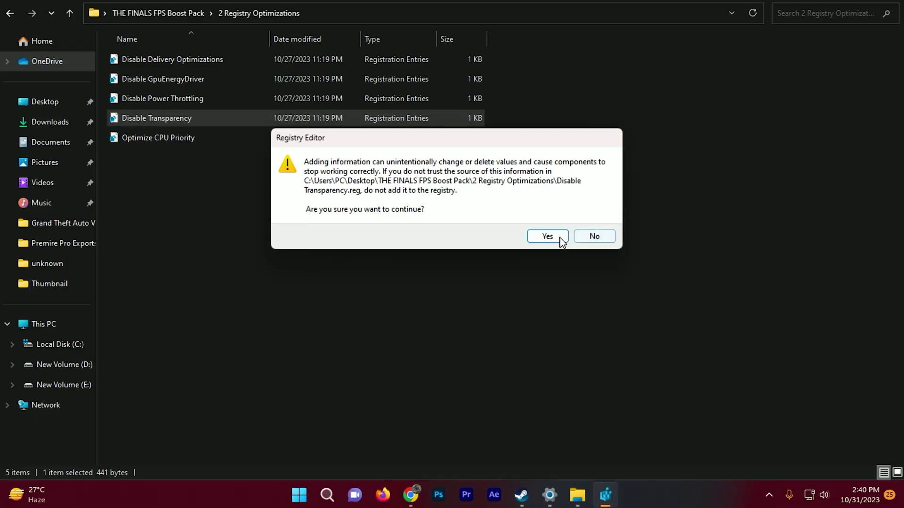
click(548, 236)
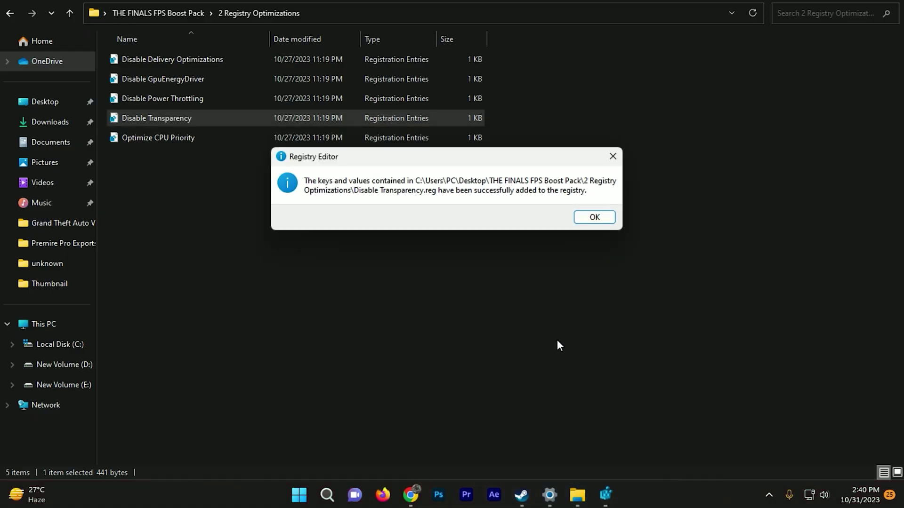
click(594, 218)
double_click(176, 141)
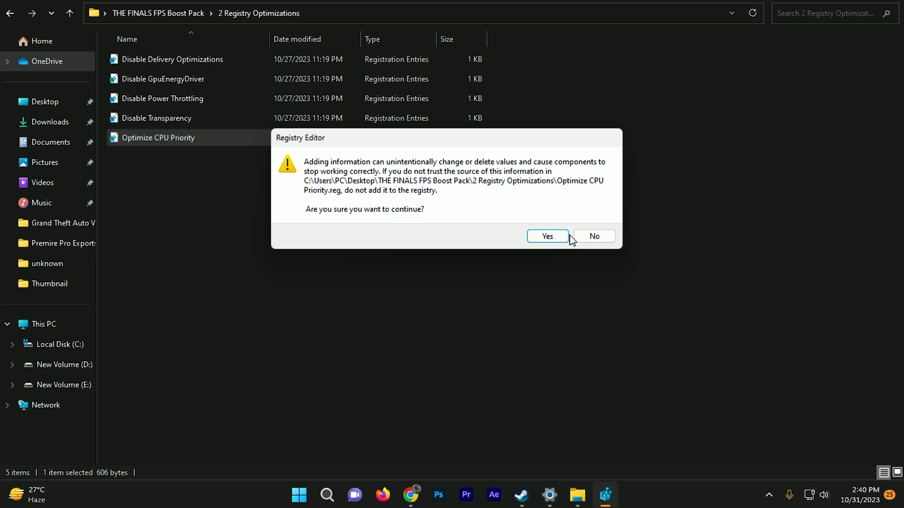
click(563, 236)
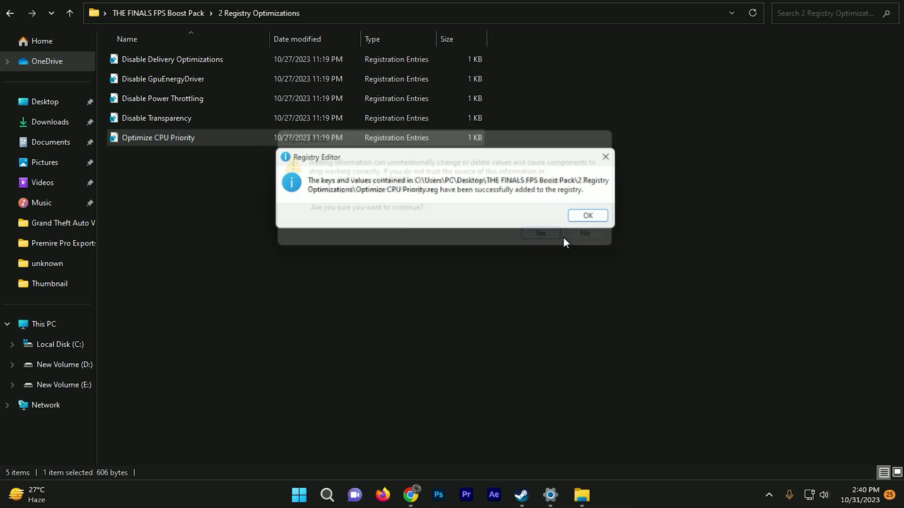
click(596, 219)
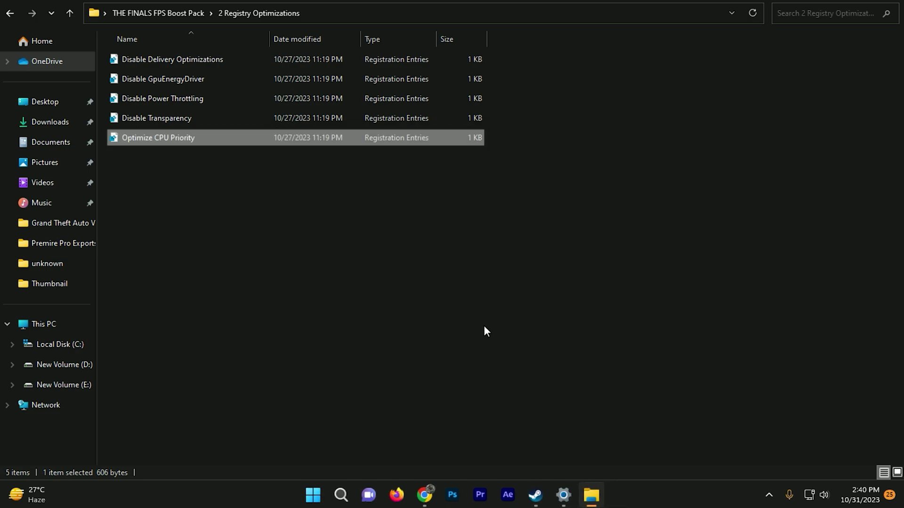
Step: Add the Disable Download Maps Manager file from the pack's 3 Services folder to the registry
click(10, 13)
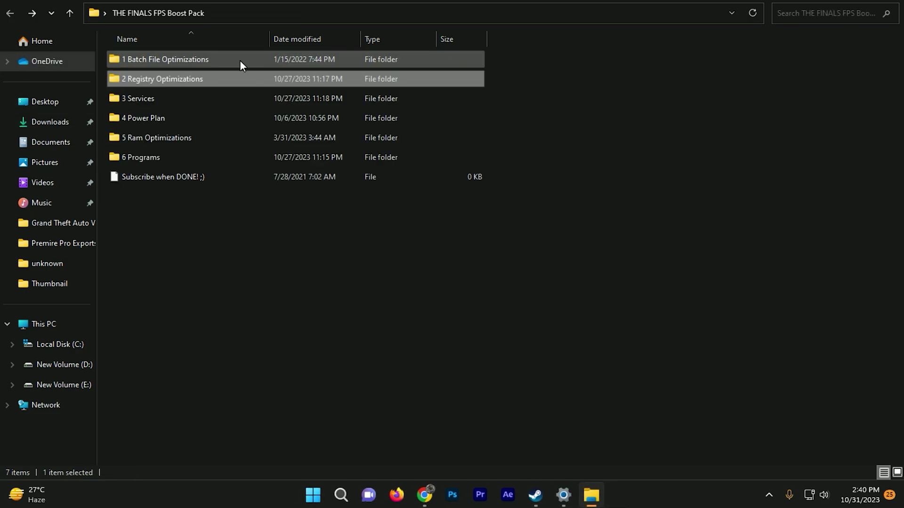
double_click(184, 96)
double_click(212, 59)
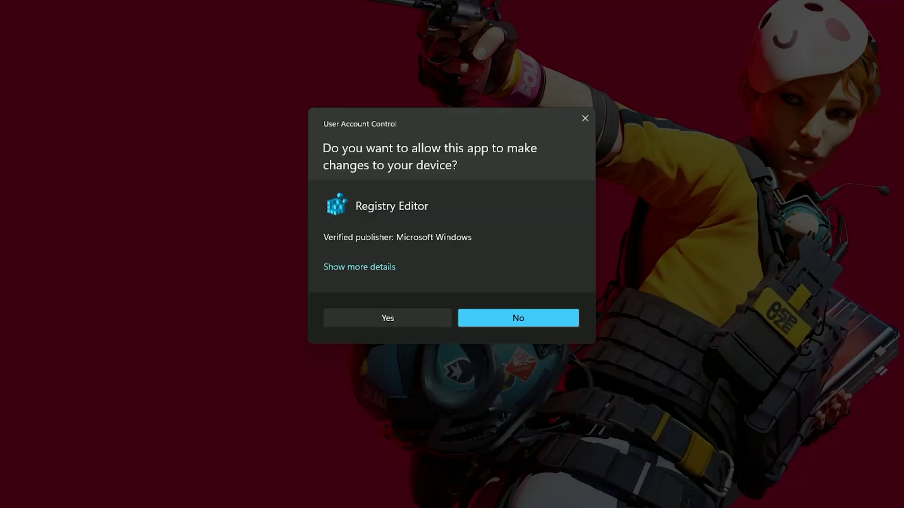
click(387, 319)
click(548, 234)
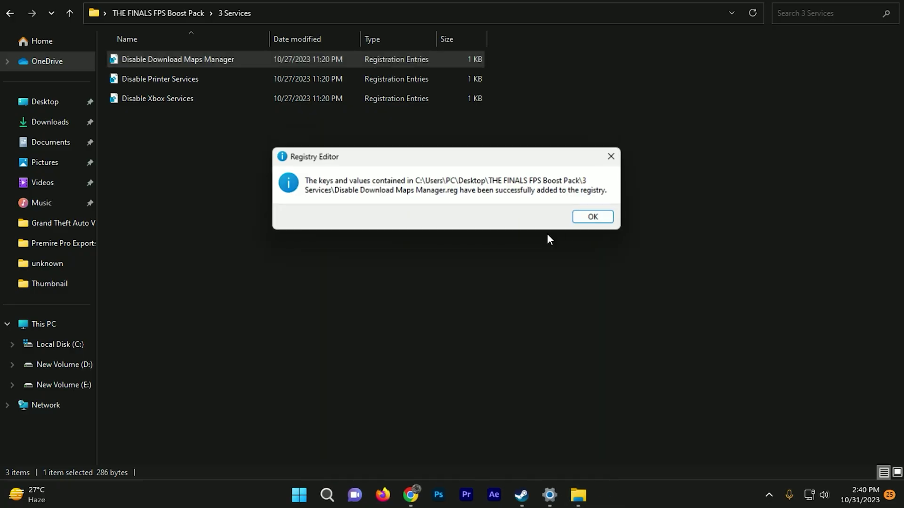
click(589, 217)
Step: Add the Disable Printer Services and Disable Xbox Services files from the 3 Services folder to the registry
double_click(221, 79)
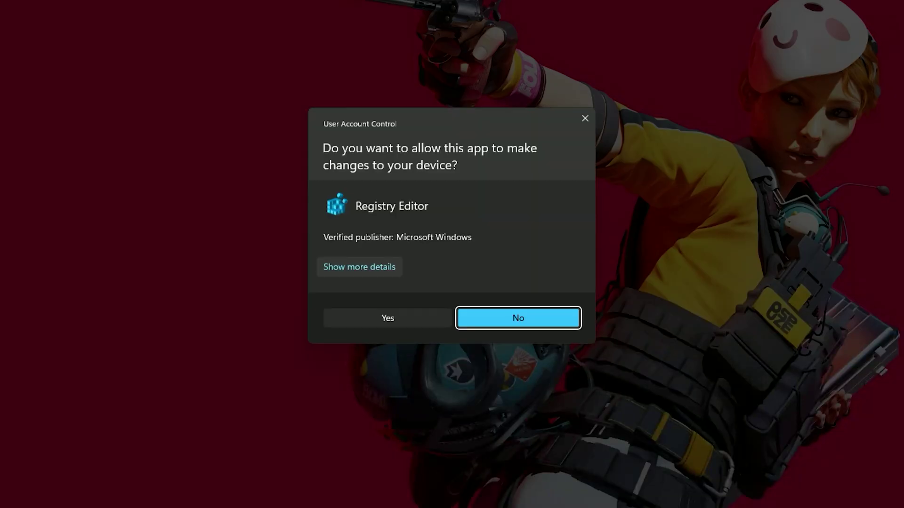
click(387, 318)
click(561, 235)
click(591, 217)
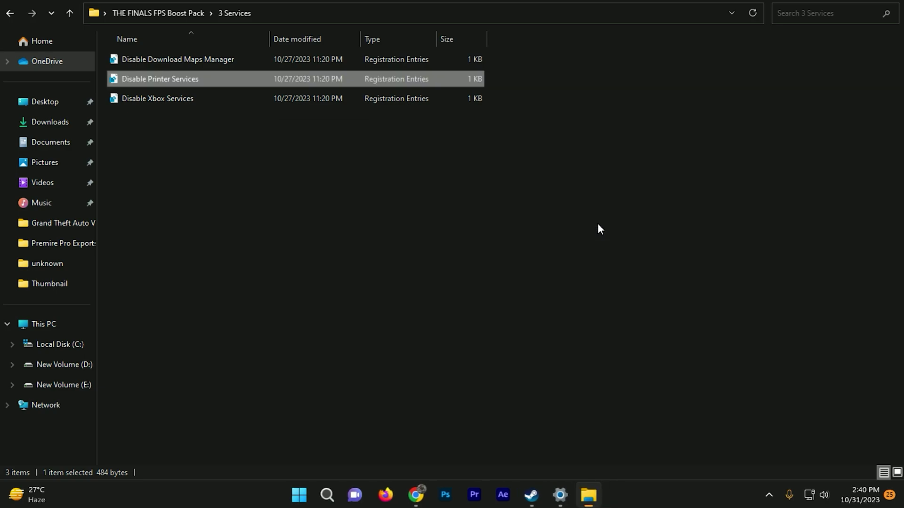
double_click(202, 100)
click(387, 318)
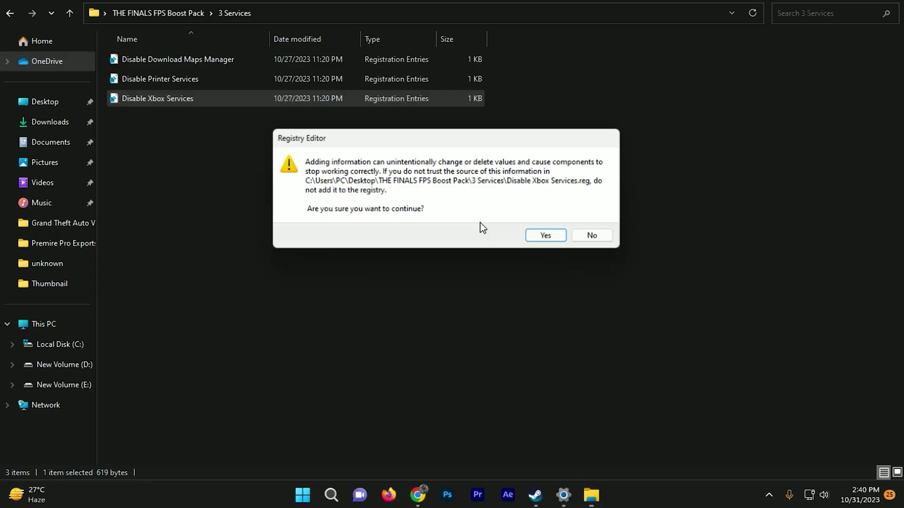
click(547, 235)
click(593, 216)
Step: Open the pack's 4 Power Plan folder, view the available plans through the Power Plans shortcut, and close Power Options
key(BackSpace)
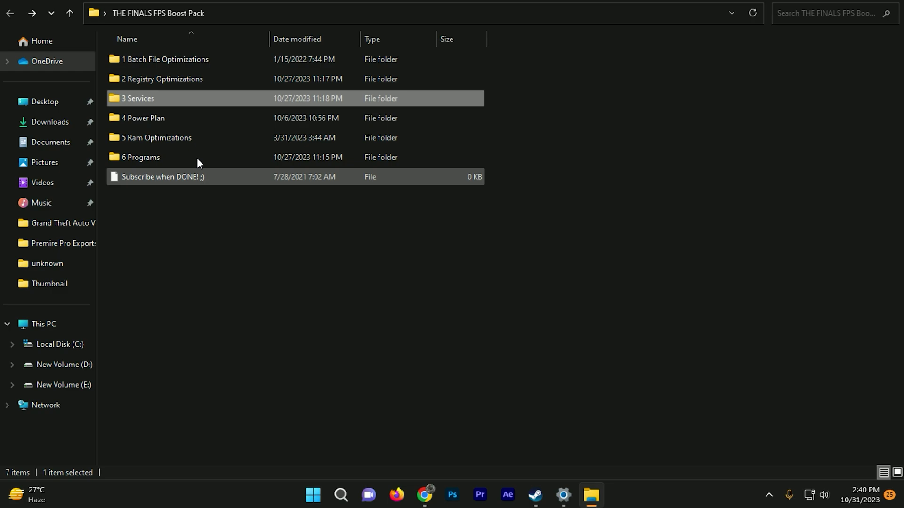
double_click(178, 113)
double_click(201, 79)
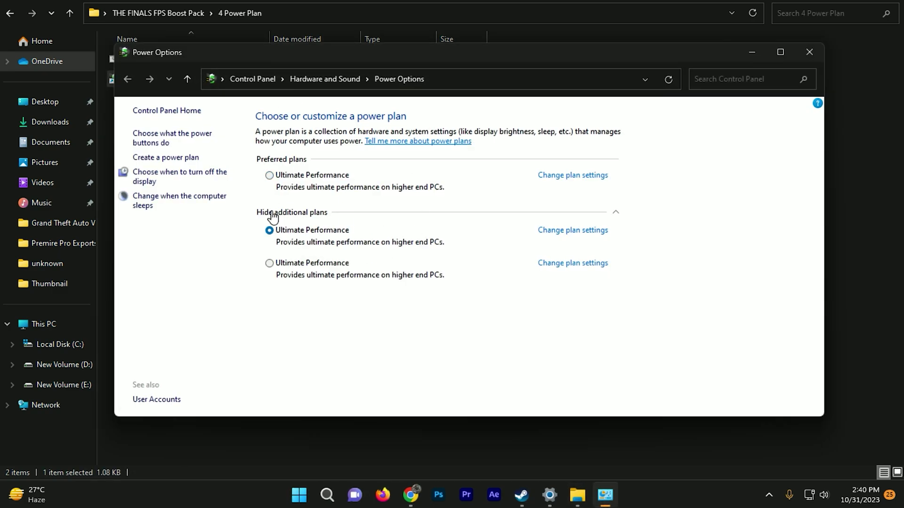
click(809, 56)
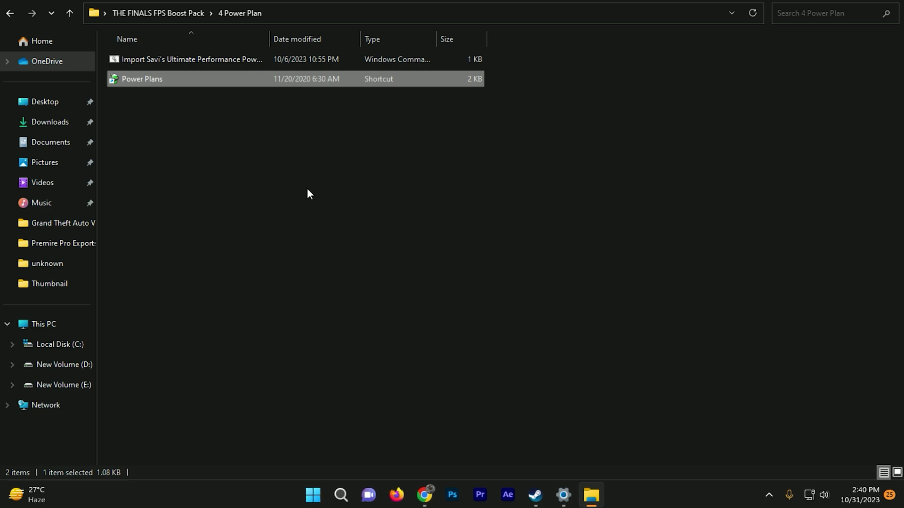
Step: Run the script in the 4 Power Plan folder that imports the Ultimate Performance power plan and close its console
double_click(175, 65)
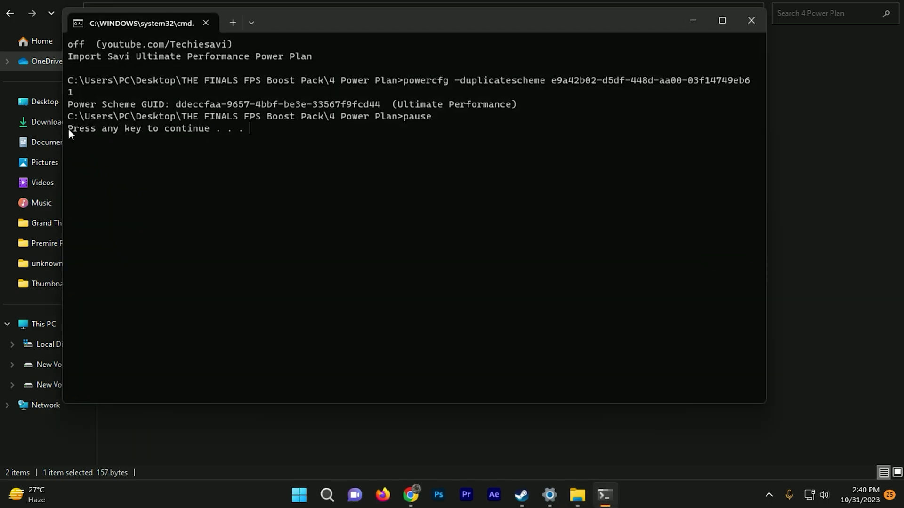
drag(69, 129, 233, 135)
click(751, 20)
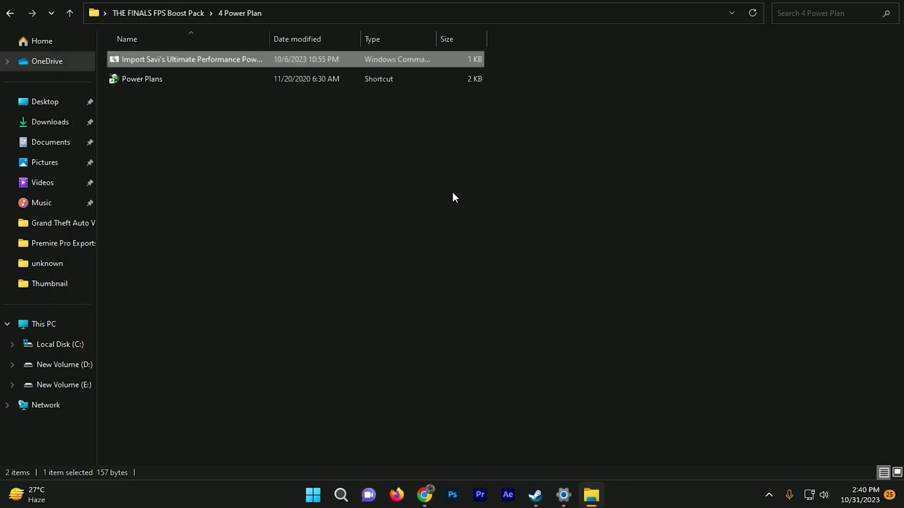
Step: Open the pack's 5 Ram Optimizations folder and check the PC's installed memory size in Task Manager
key(BackSpace)
double_click(151, 137)
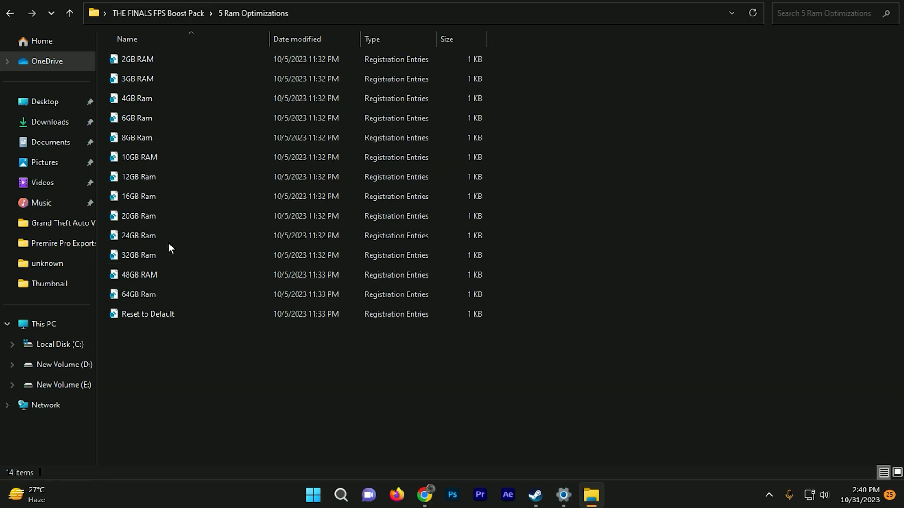
drag(264, 337, 265, 51)
click(296, 361)
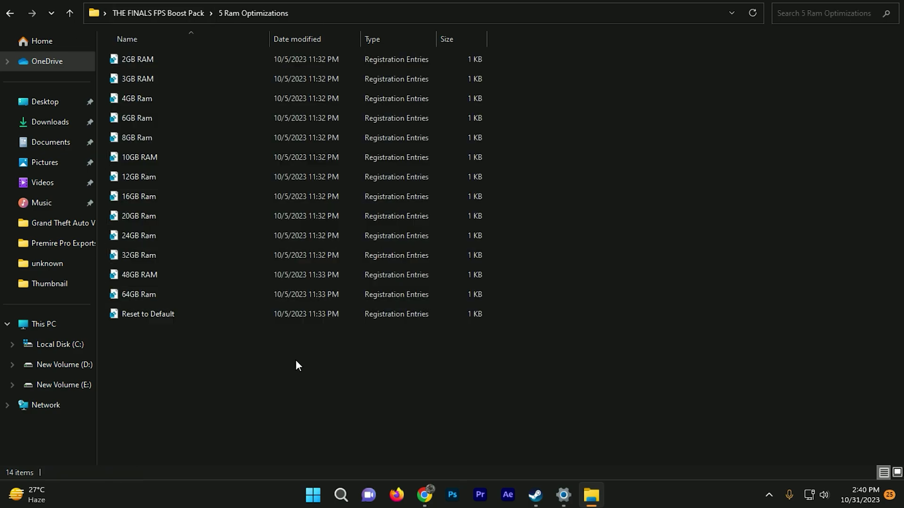
right_click(708, 485)
click(750, 448)
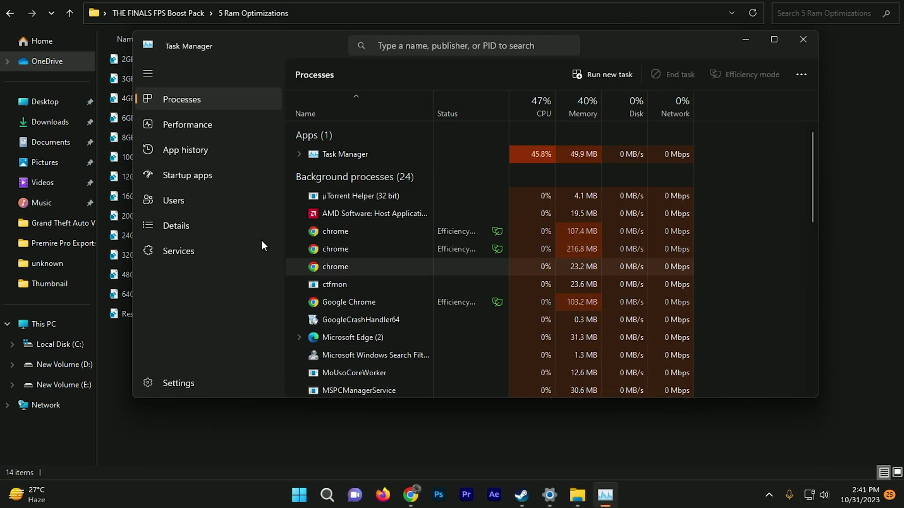
click(203, 126)
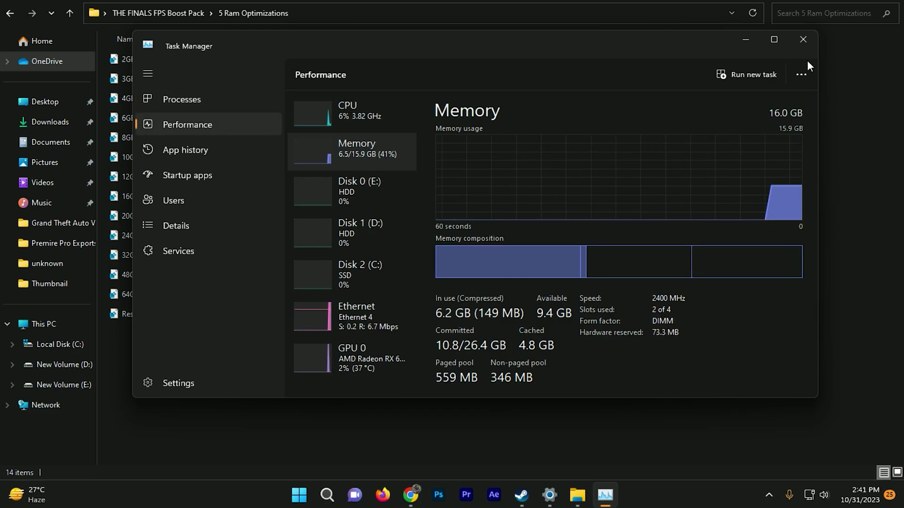
click(803, 39)
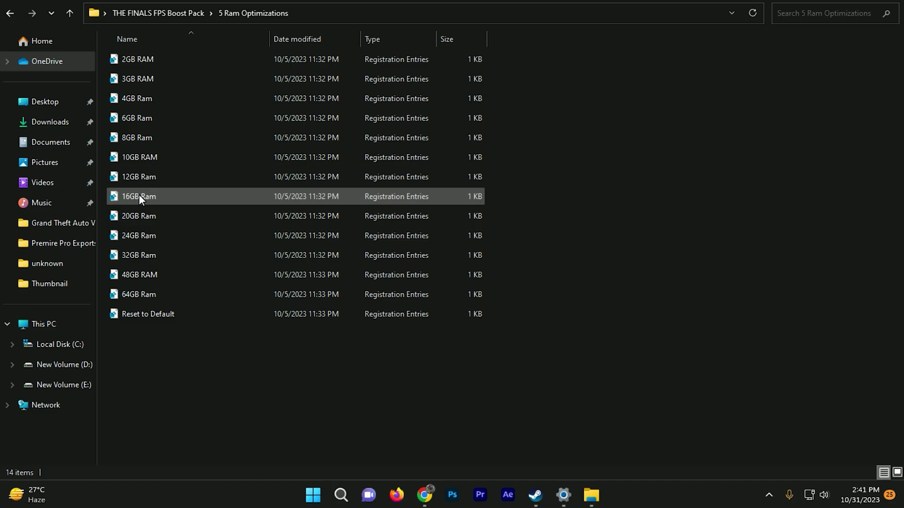
Step: Add the 16GB Ram file from the 5 Ram Optimizations folder to the registry
double_click(202, 202)
click(414, 317)
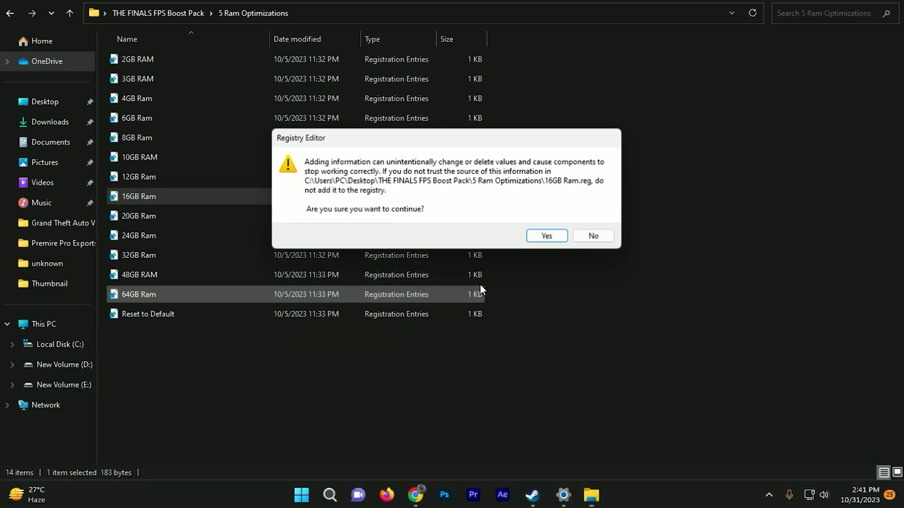
click(546, 235)
click(593, 220)
Step: Install Mem Reduct from memreduct-3.3.5-setup in the pack's 6 Programs folder, keeping the default components, and finish setup
key(BackSpace)
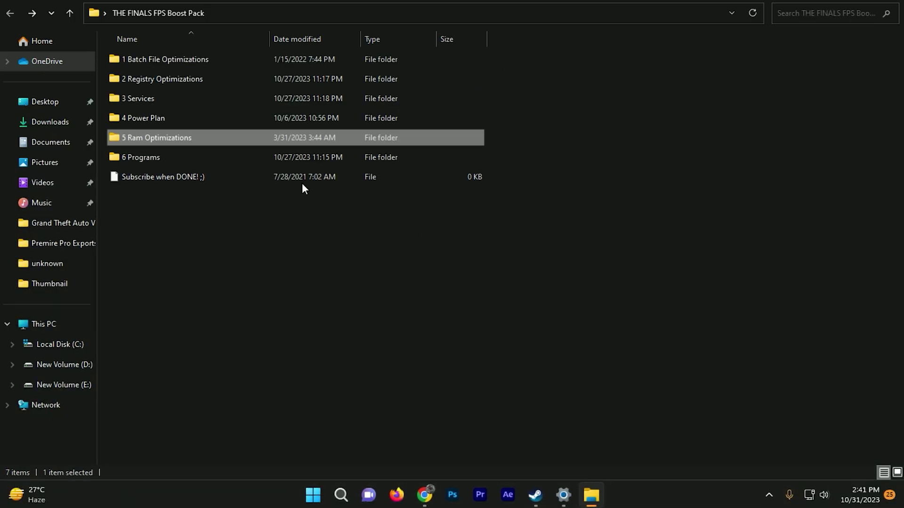
double_click(162, 158)
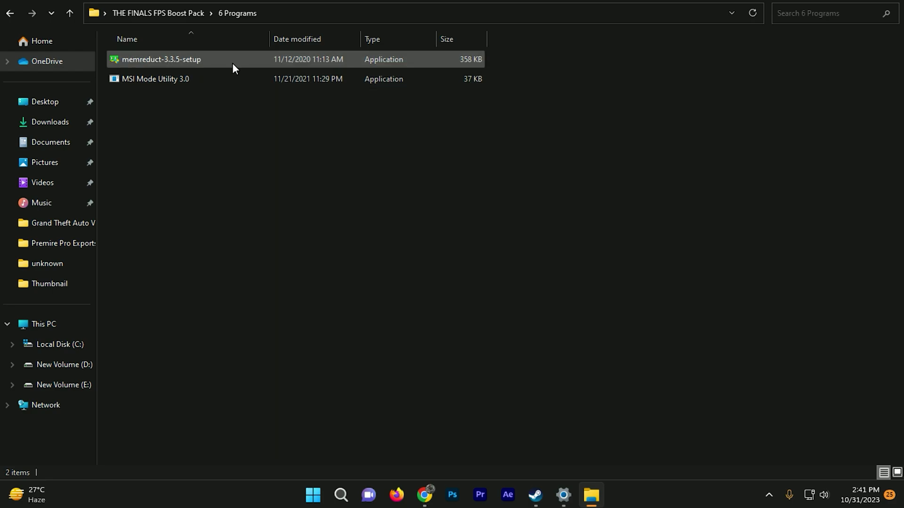
double_click(191, 64)
click(400, 326)
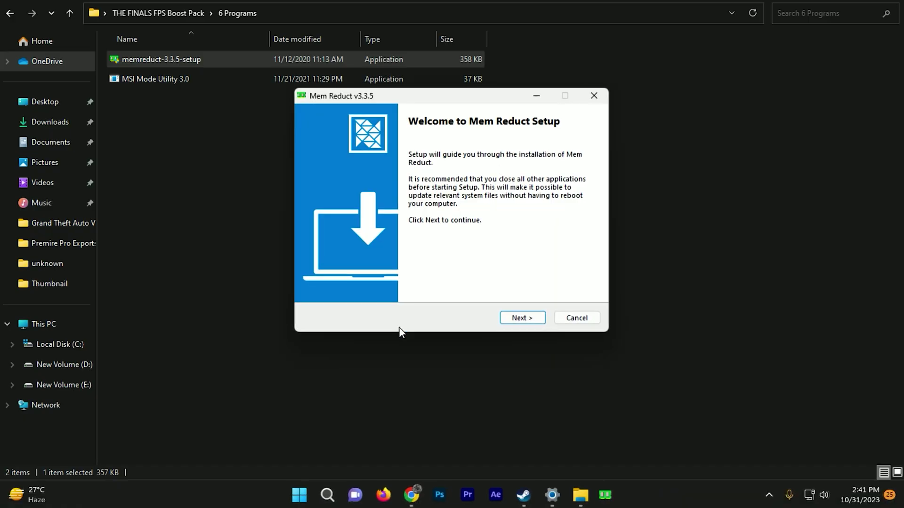
click(510, 321)
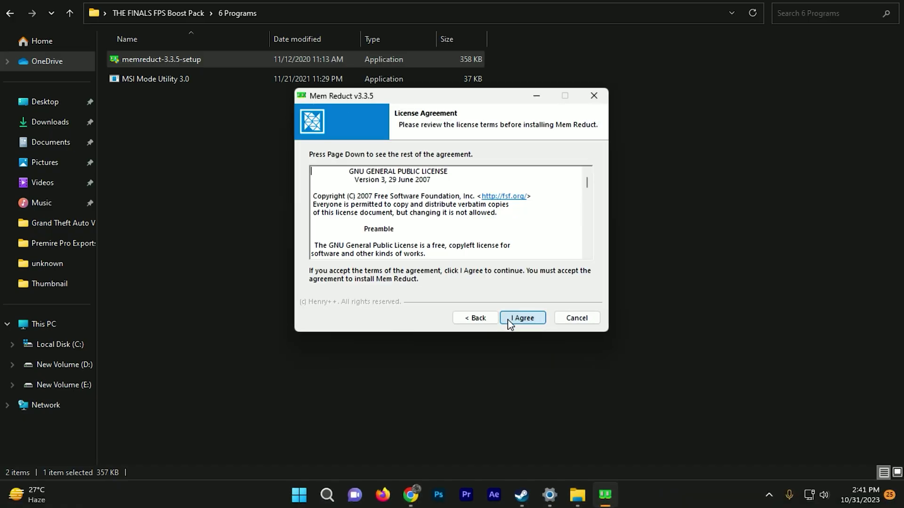
click(537, 321)
click(536, 318)
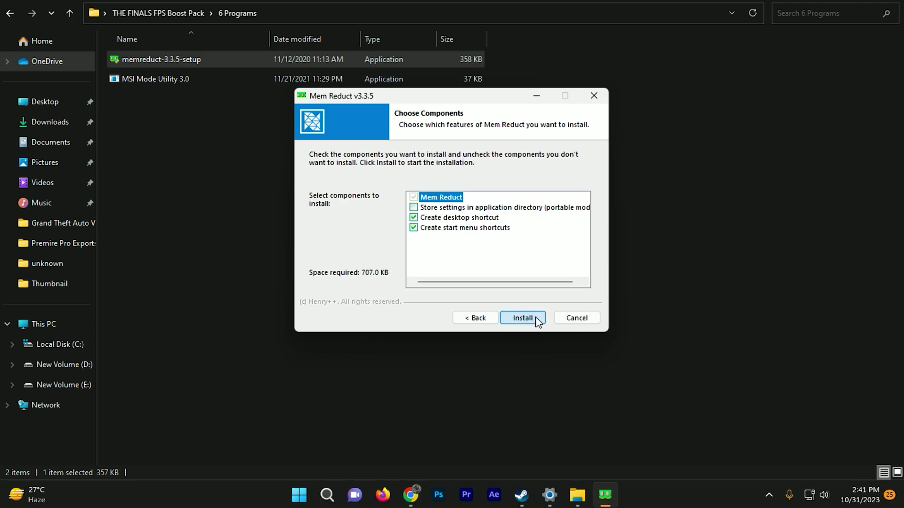
click(522, 318)
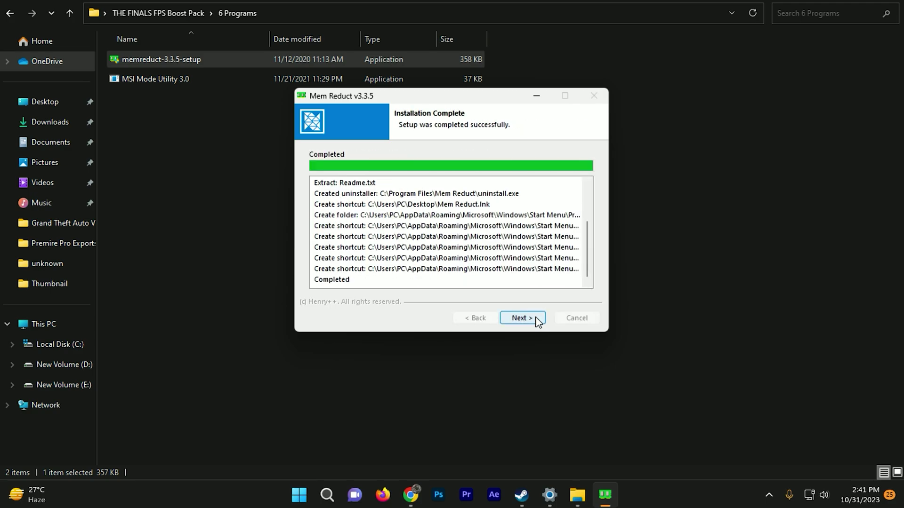
click(523, 318)
click(523, 318)
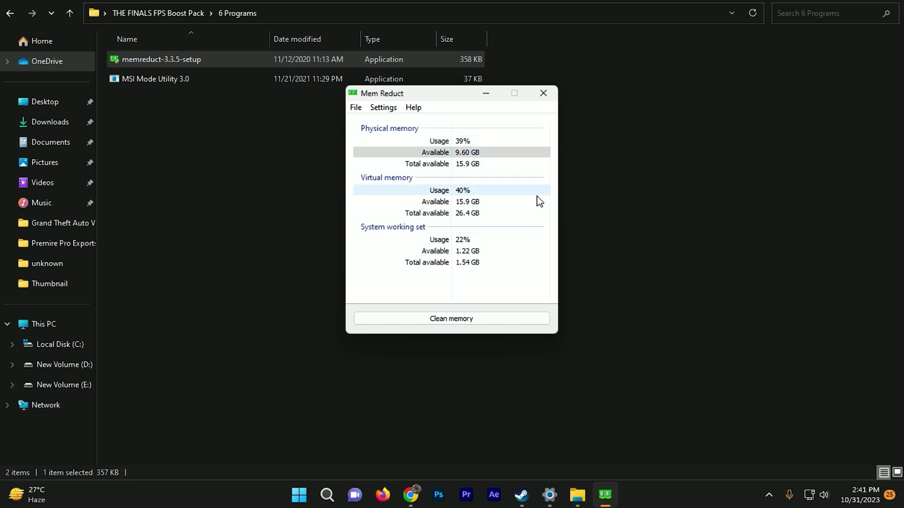
Step: Clean the system memory with Mem Reduct, confirm the cleaning, dismiss its notification and close the program
click(558, 168)
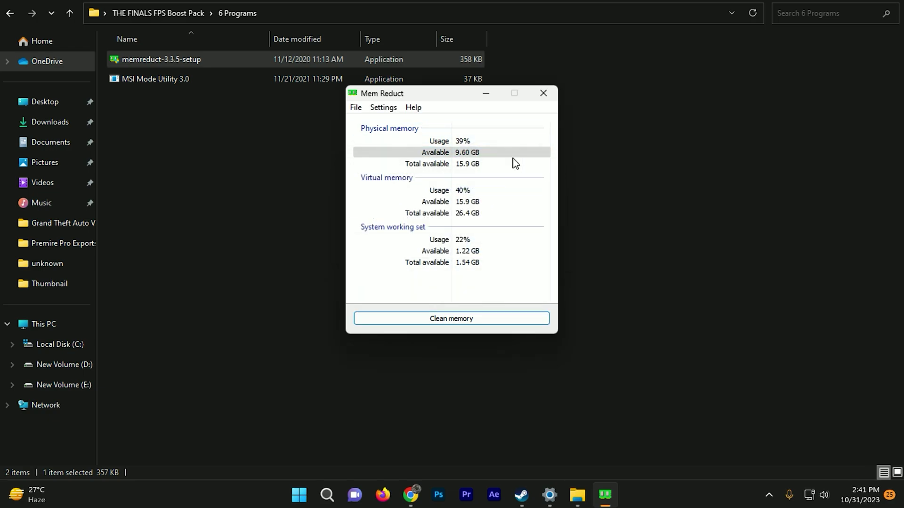
click(429, 322)
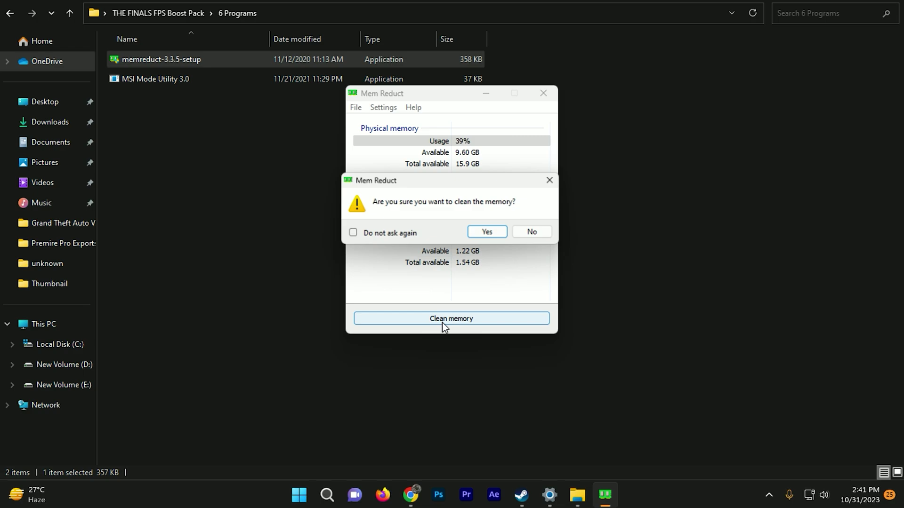
click(495, 233)
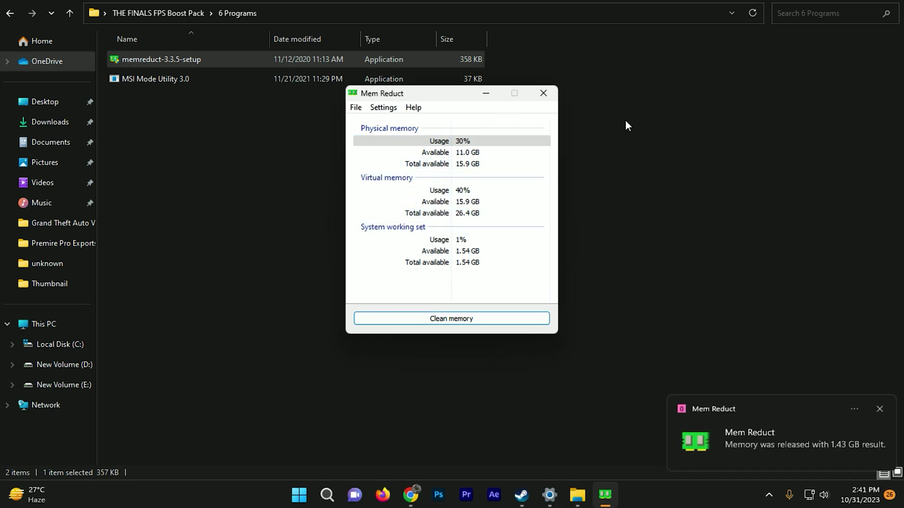
click(879, 409)
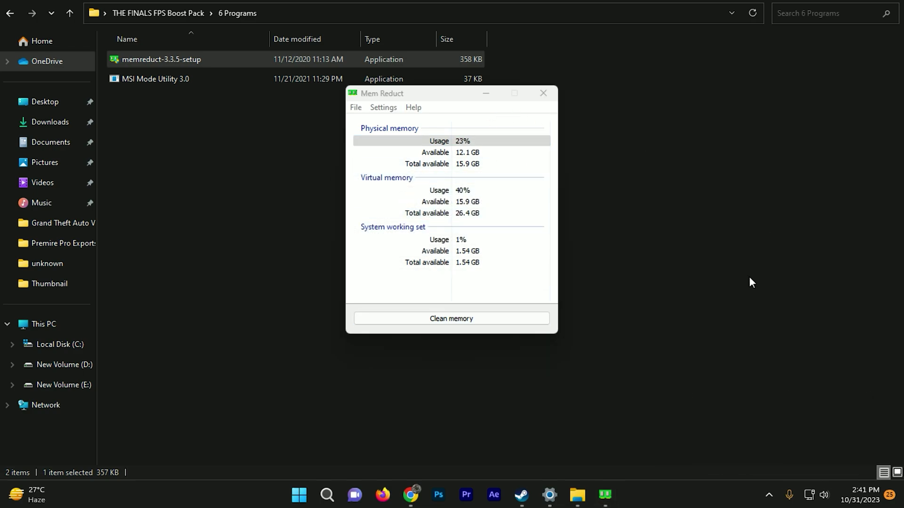
click(545, 94)
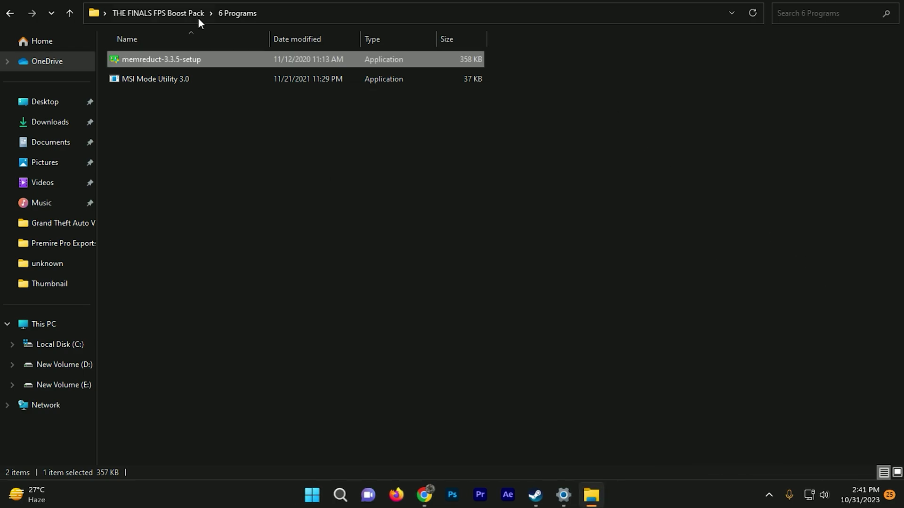
Step: Run MSI Mode Utility 3.0 from the 6 Programs folder and set the AMD Radeon RX 6600 XT's interrupt priority to High
right_click(165, 77)
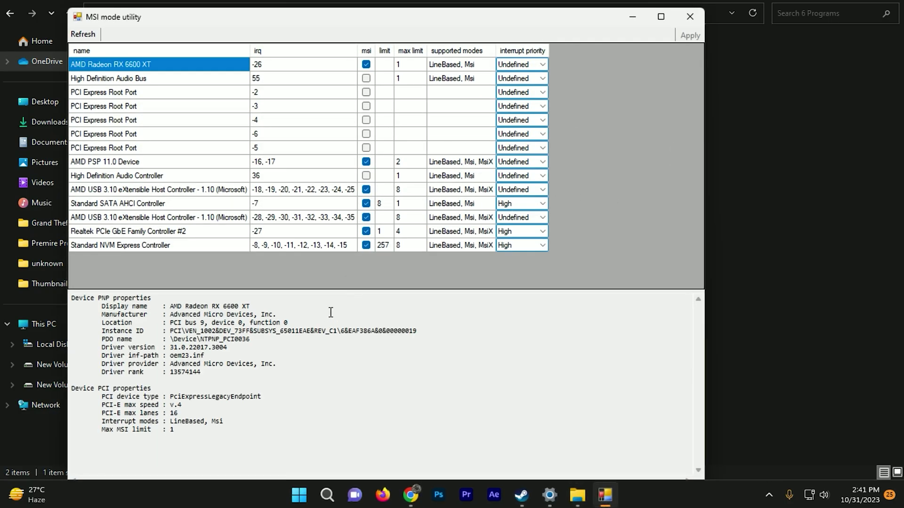
click(526, 68)
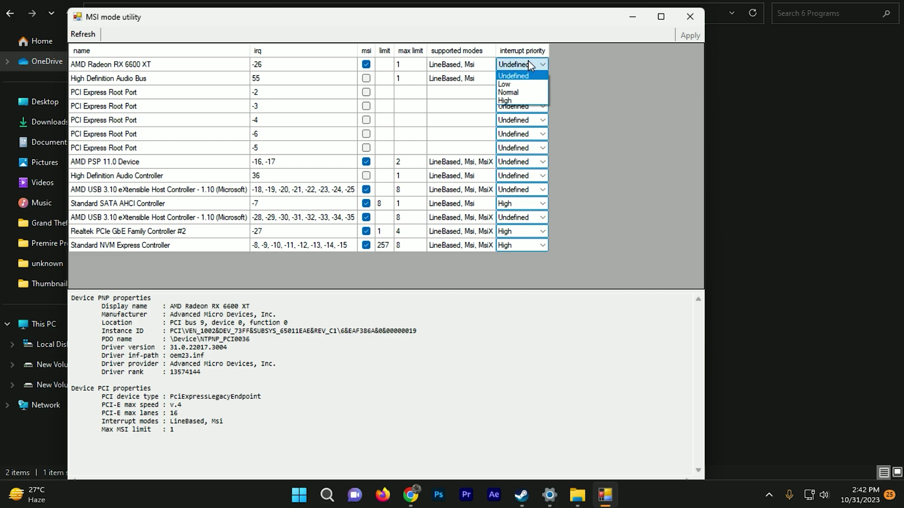
click(517, 101)
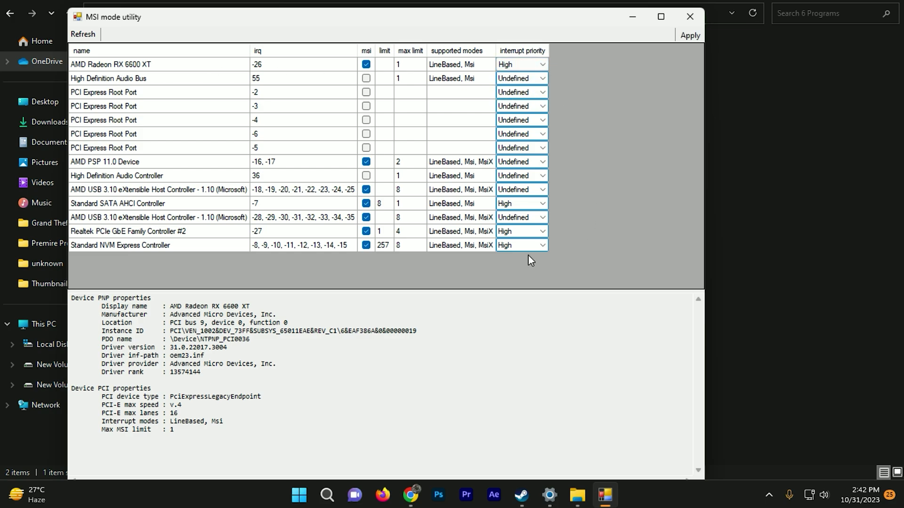
Step: Set the interrupt priority of both AMD USB 3.10 eXtensible Host Controllers to High and close the utility
click(95, 191)
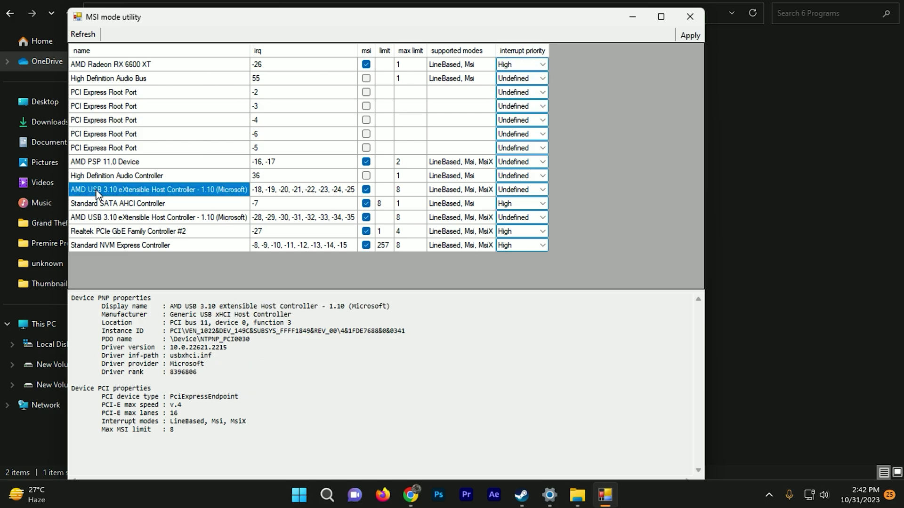
click(513, 188)
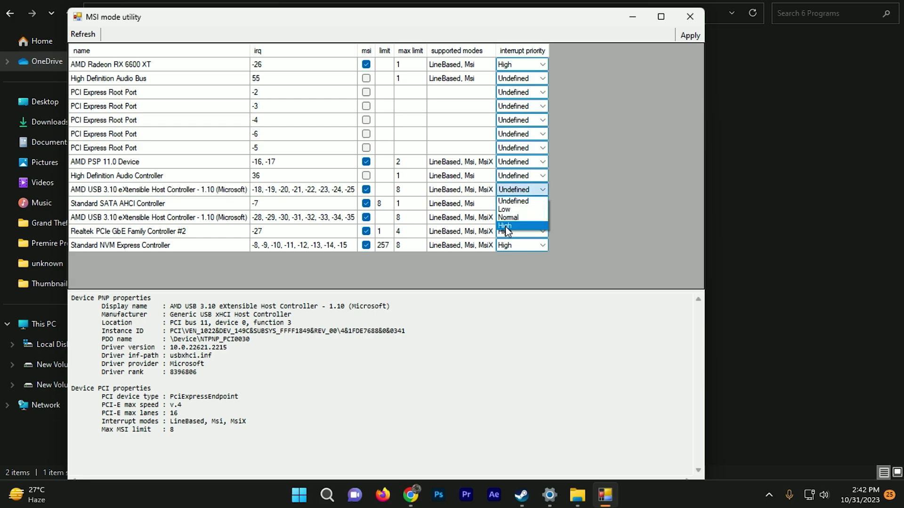
click(510, 232)
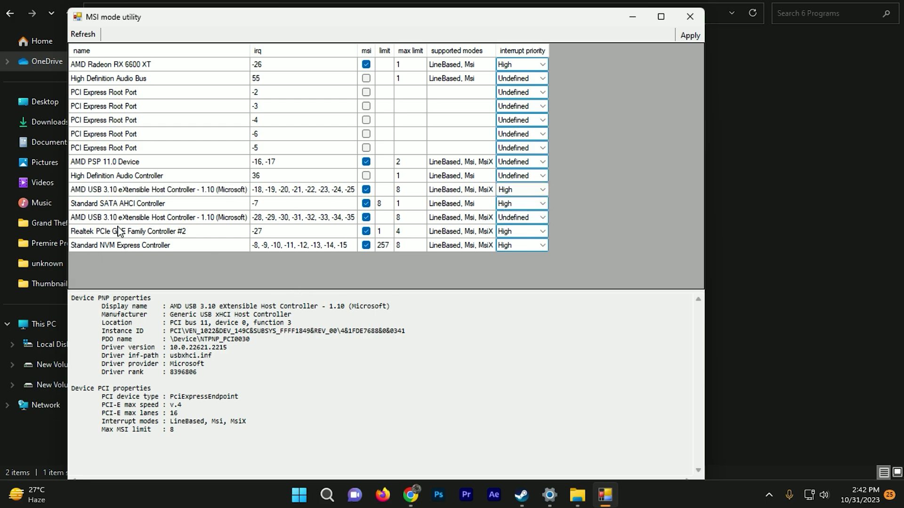
click(528, 220)
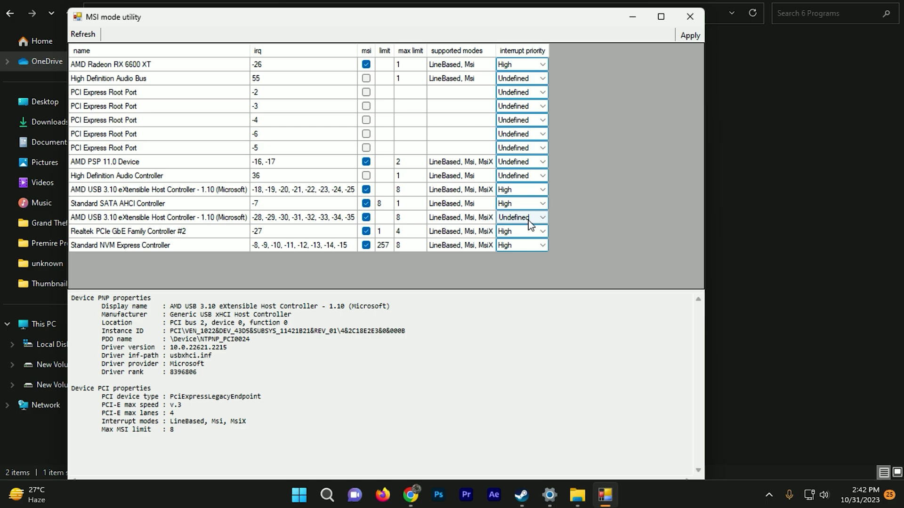
click(515, 253)
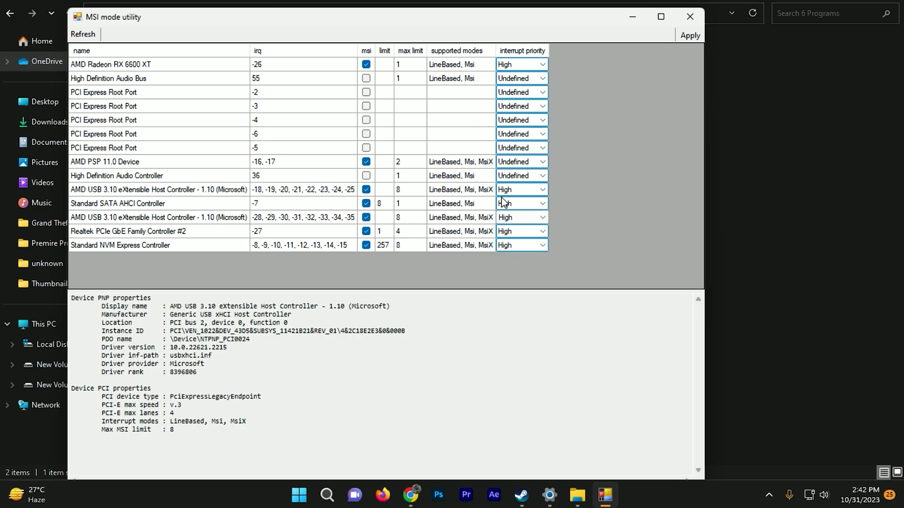
click(692, 21)
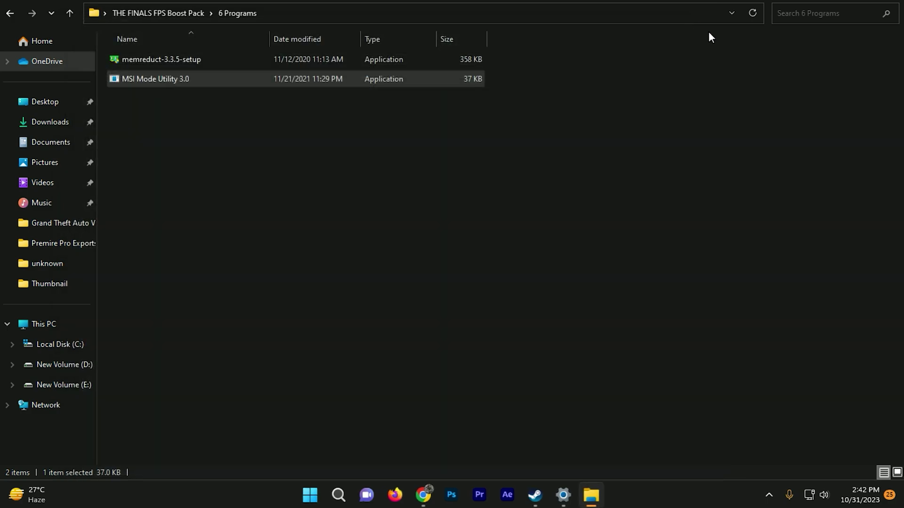
Step: Return to the main folder of THE FINALS FPS Boost Pack and close it to get back to the desktop
click(10, 14)
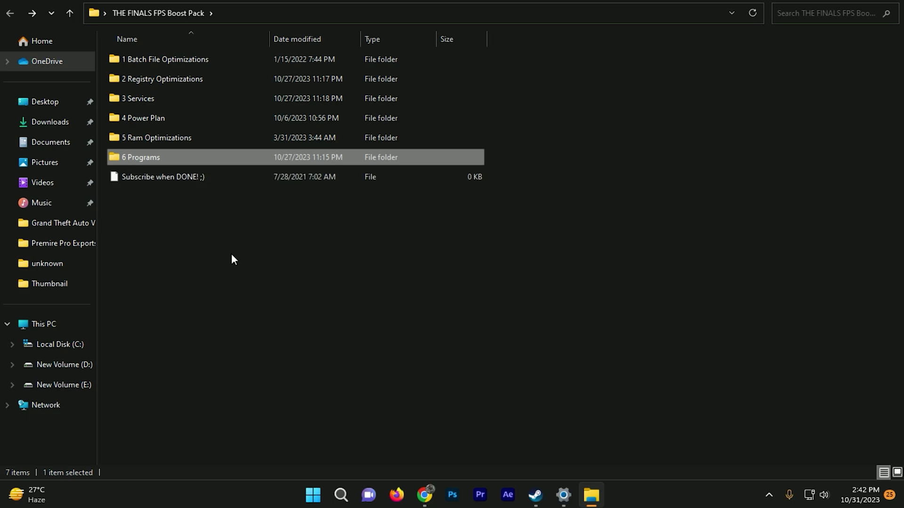
click(162, 257)
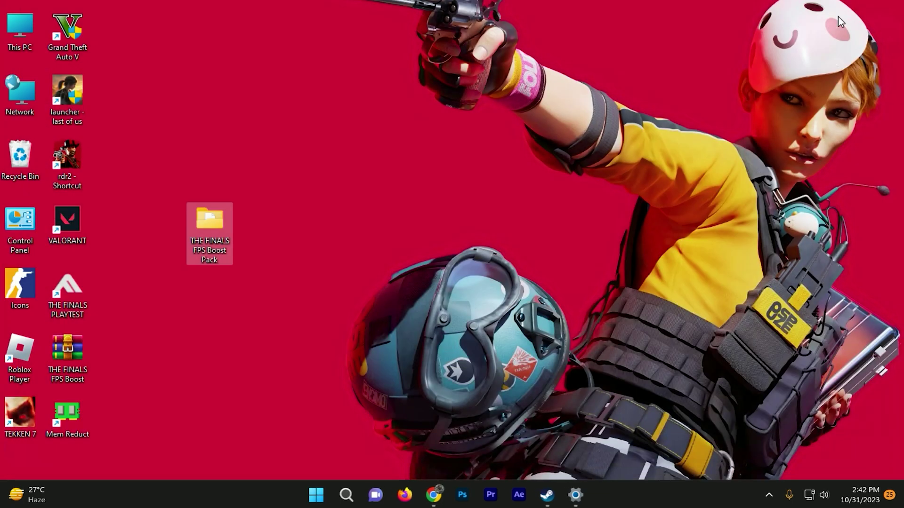
click(550, 163)
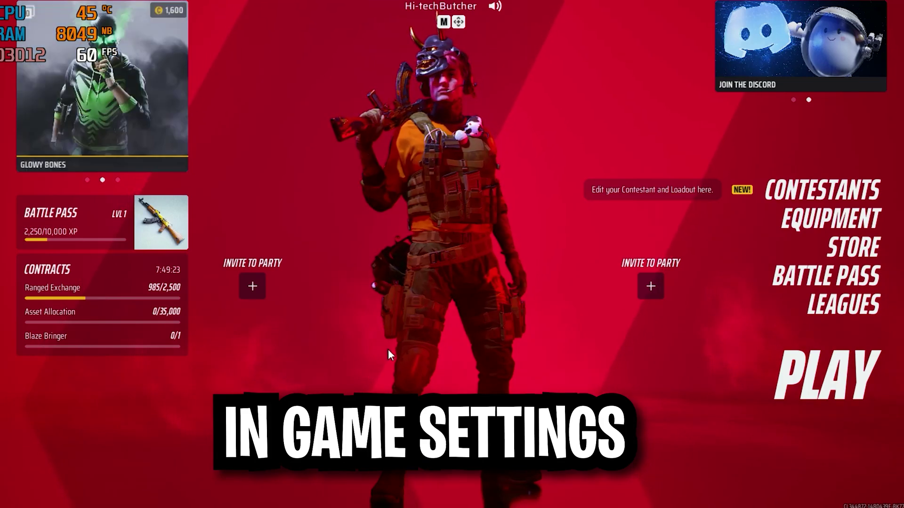
Step: Switch to The Finals and open the video section of the game's settings
key(Escape)
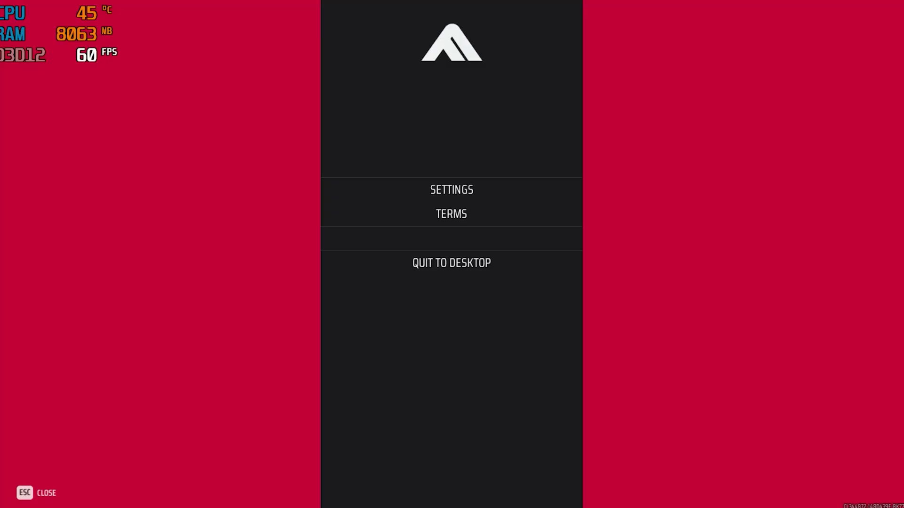
click(441, 191)
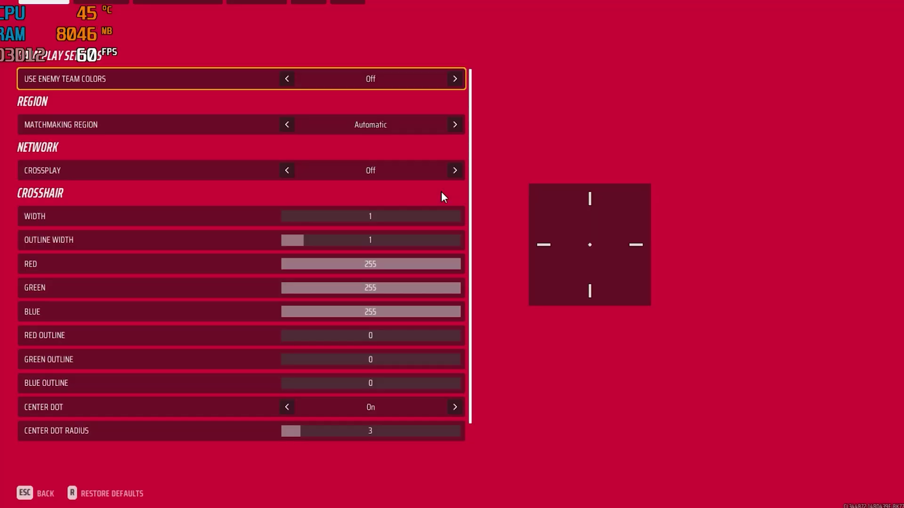
scroll(355, 56, up, 2)
click(352, 54)
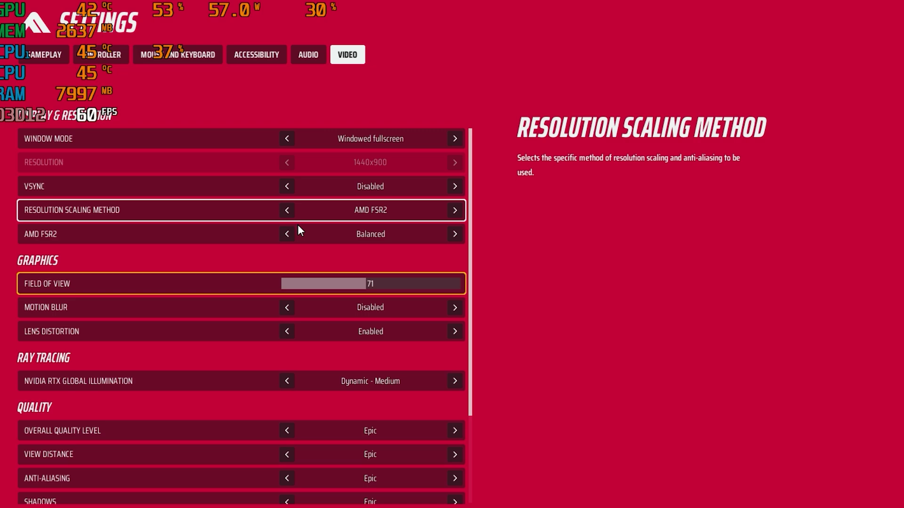
Step: Choose AMD FSR2 as the resolution scaling method and set its mode to Performance
click(288, 211)
click(286, 210)
click(286, 210)
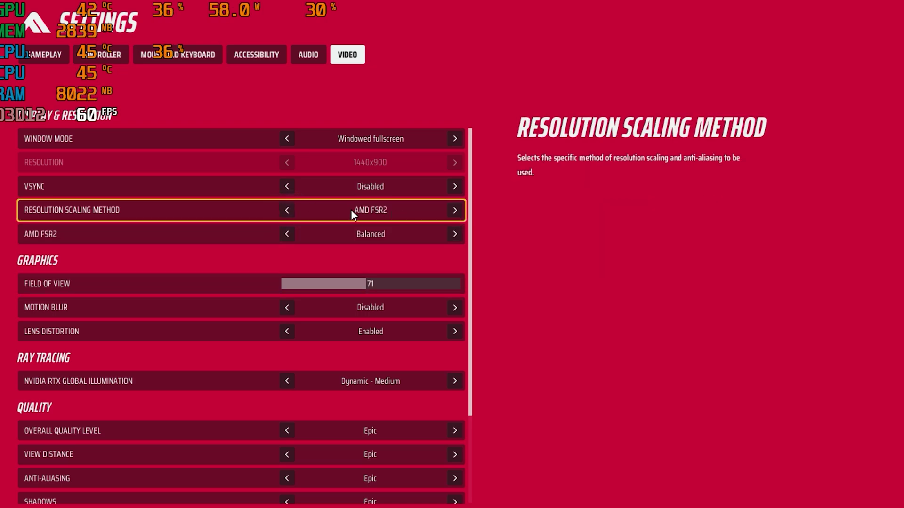
click(453, 236)
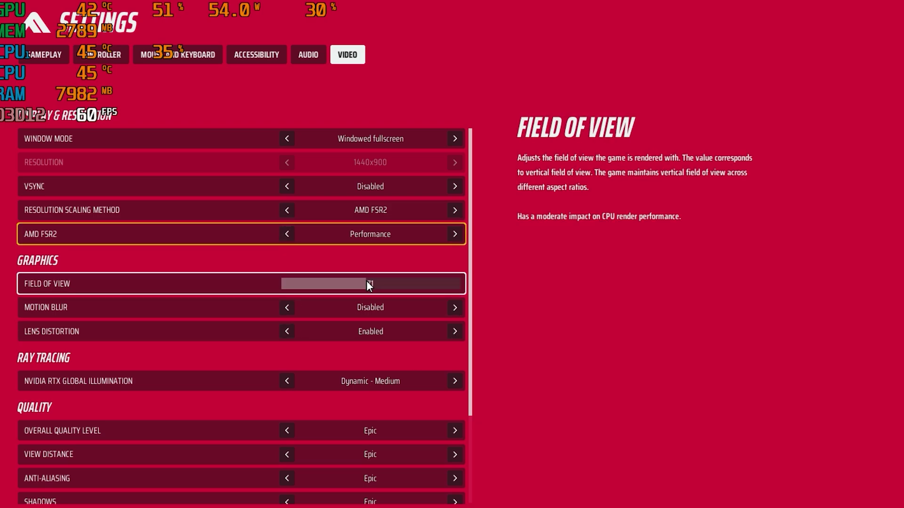
Step: Set the field of view to 80 and disable lens distortion in the graphics settings
drag(367, 284, 395, 286)
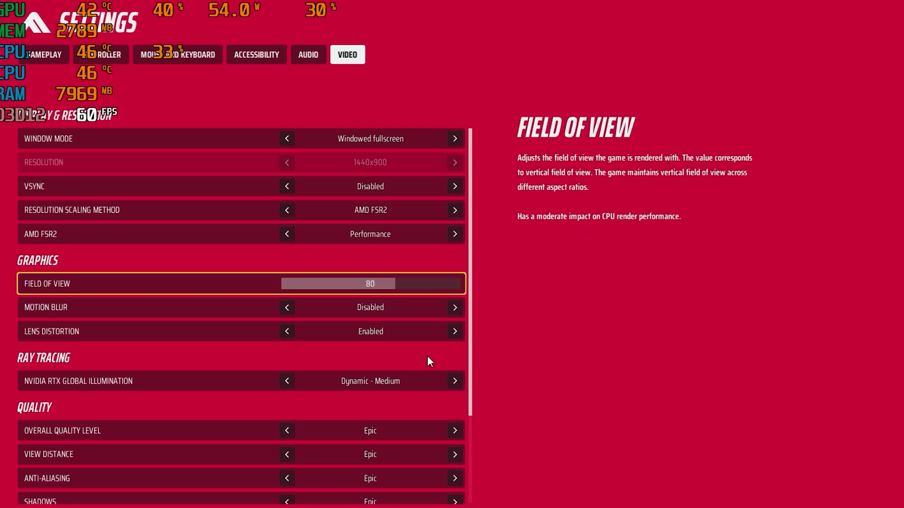
click(286, 334)
Step: Set NVIDIA RTX Global Illumination to Static in the ray tracing settings
scroll(155, 417, down, 1)
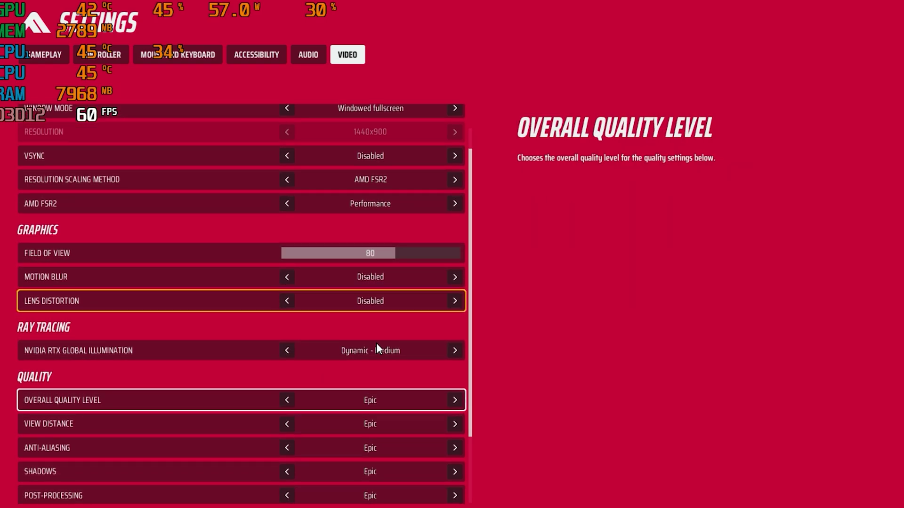
click(455, 351)
click(455, 351)
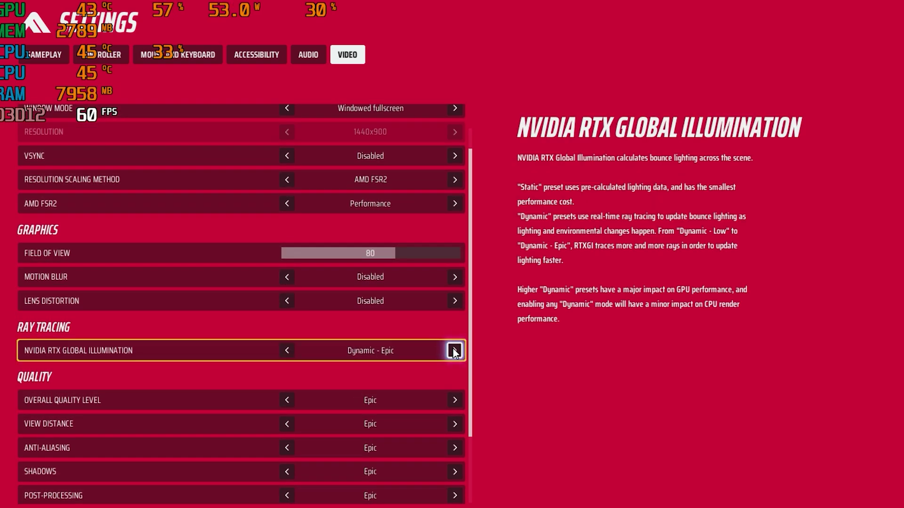
click(454, 350)
click(454, 351)
click(287, 350)
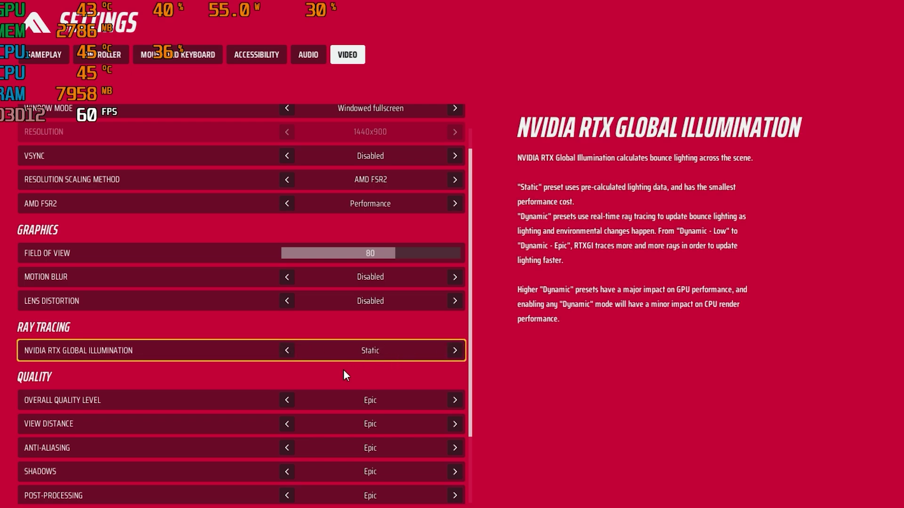
Step: Set the overall quality level to Medium for all the quality settings
scroll(346, 453, down, 2)
click(286, 339)
click(287, 339)
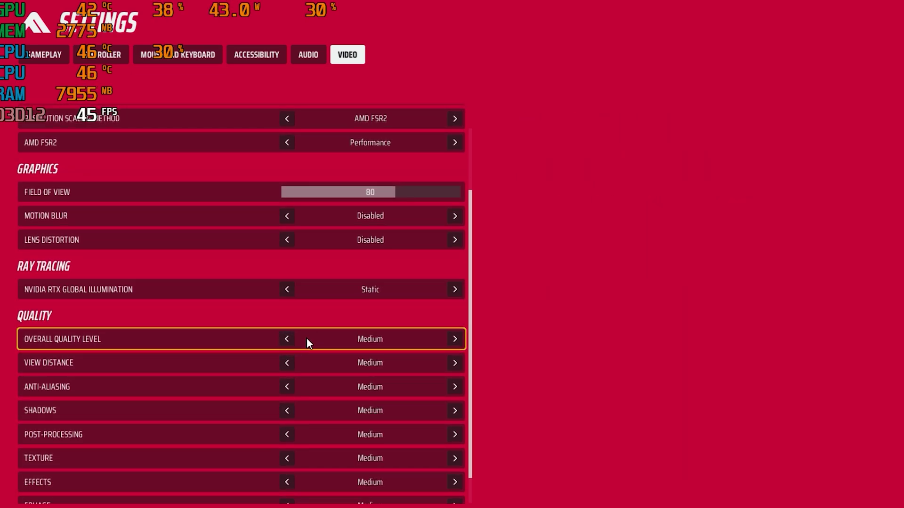
click(286, 339)
scroll(386, 428, down, 1)
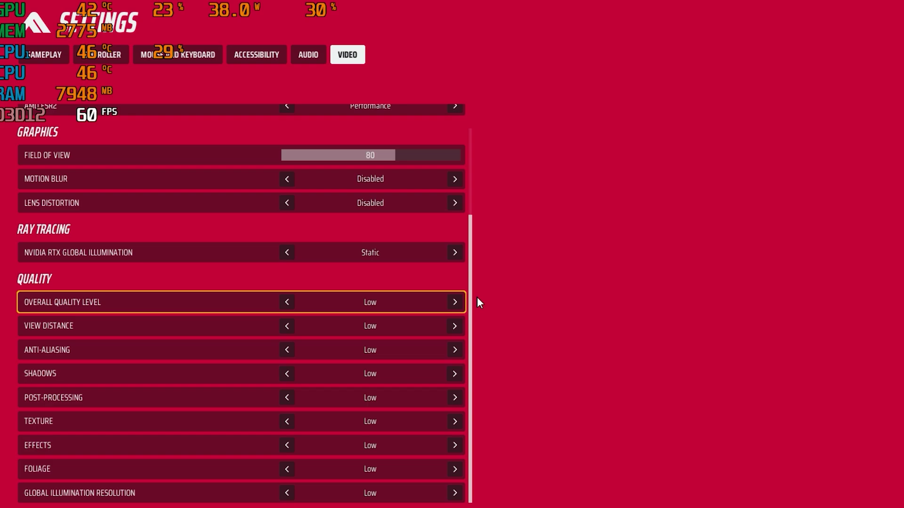
click(455, 302)
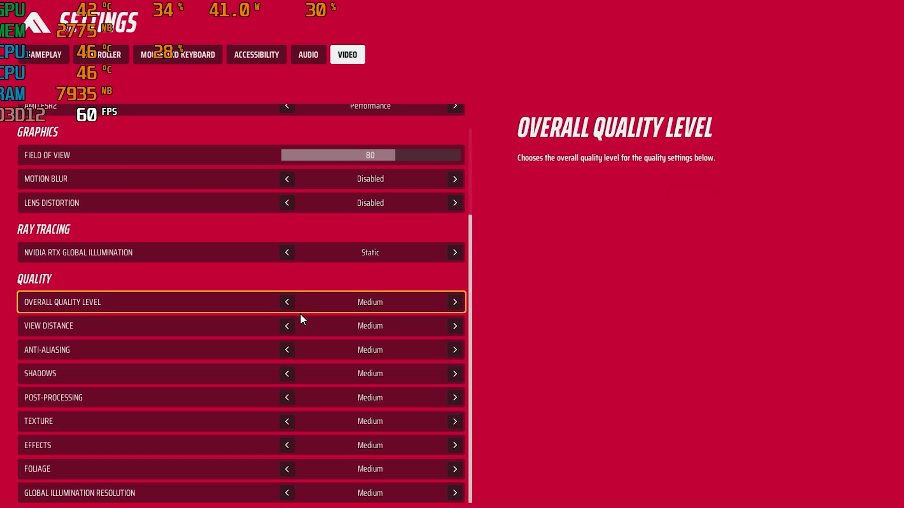
Step: Set anti-aliasing and texture to Low and foliage and effects to High, and leave the game's settings
click(286, 349)
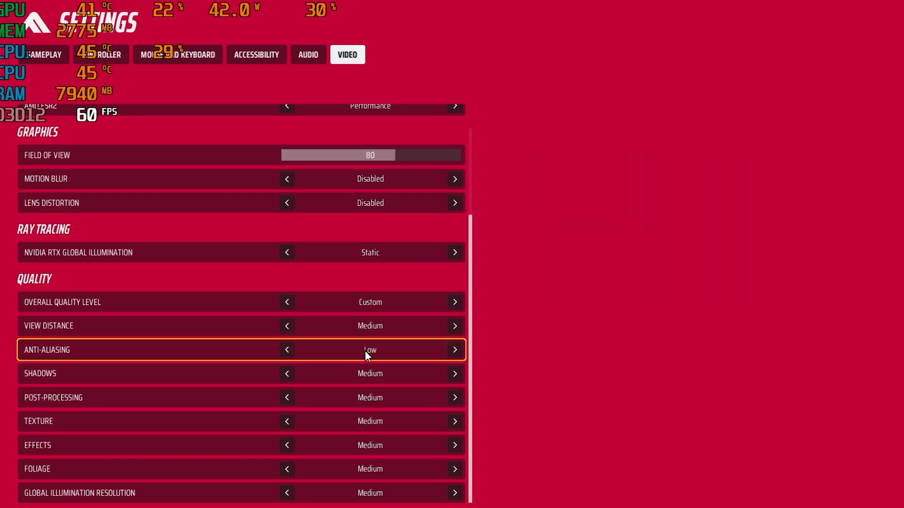
click(285, 421)
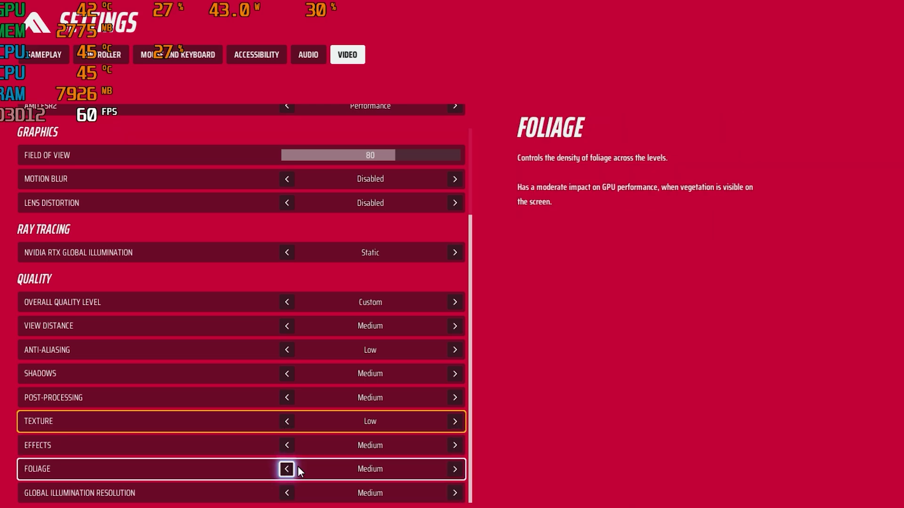
click(455, 469)
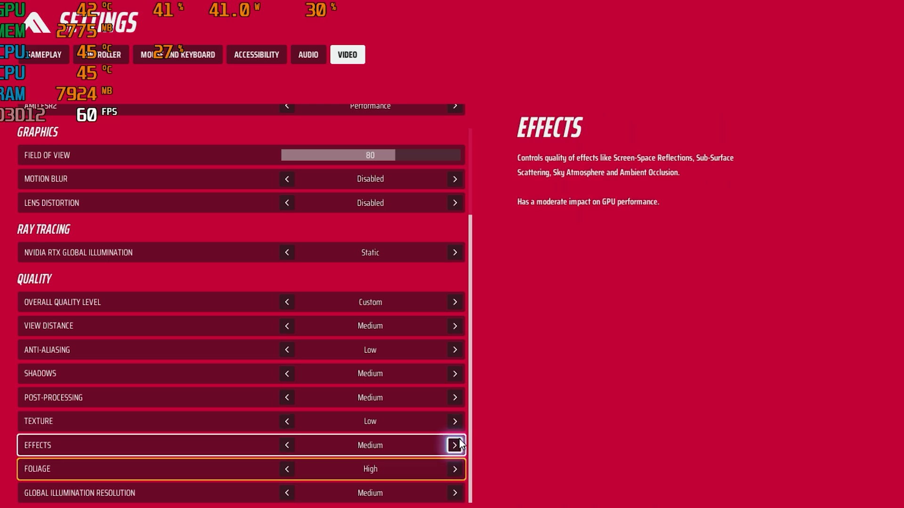
click(454, 445)
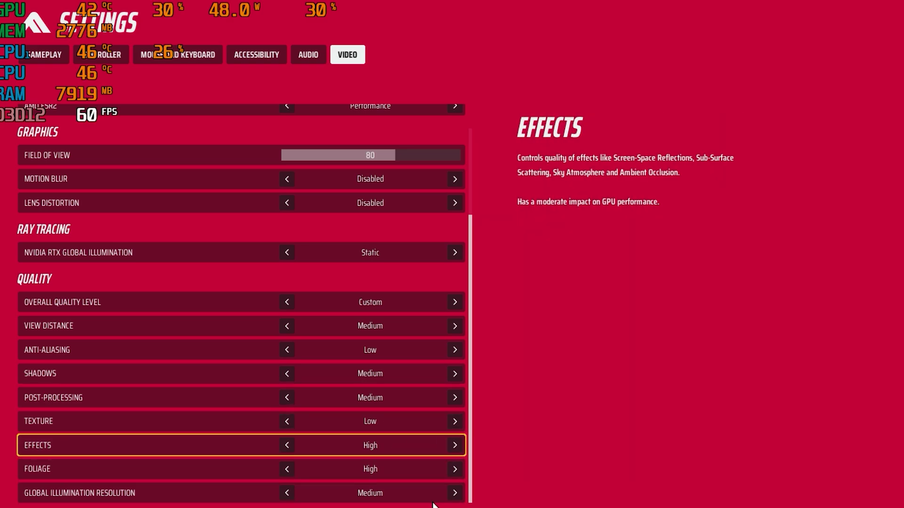
scroll(383, 273, up, 5)
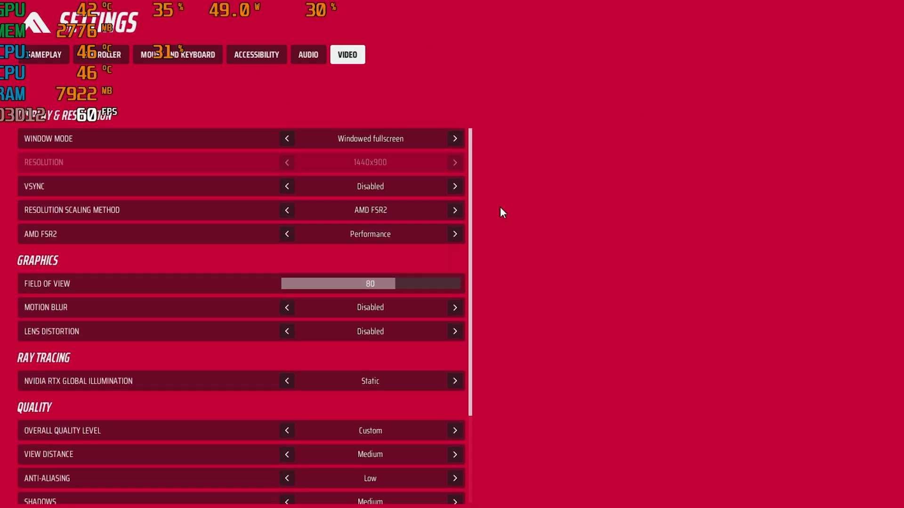
key(Escape)
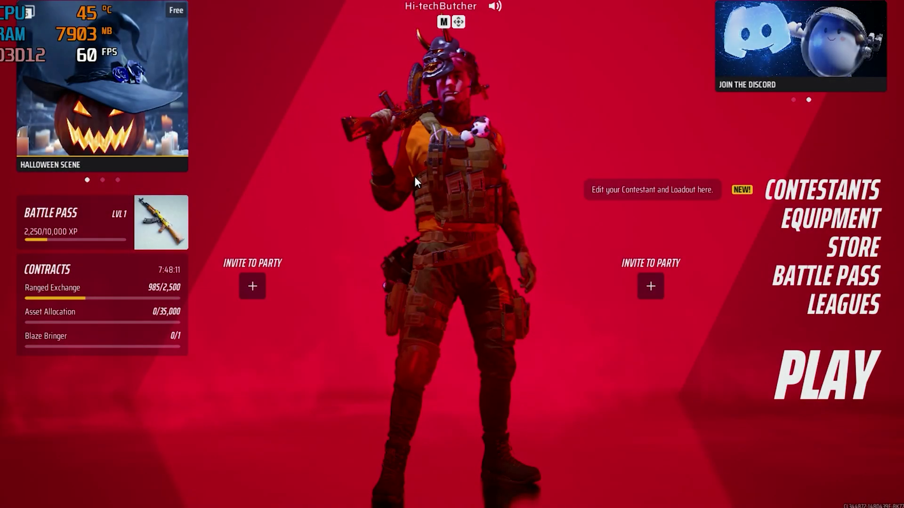
Step: Open the play modes from the main screen and start matchmaking for a Quick Cash match
click(841, 394)
click(291, 360)
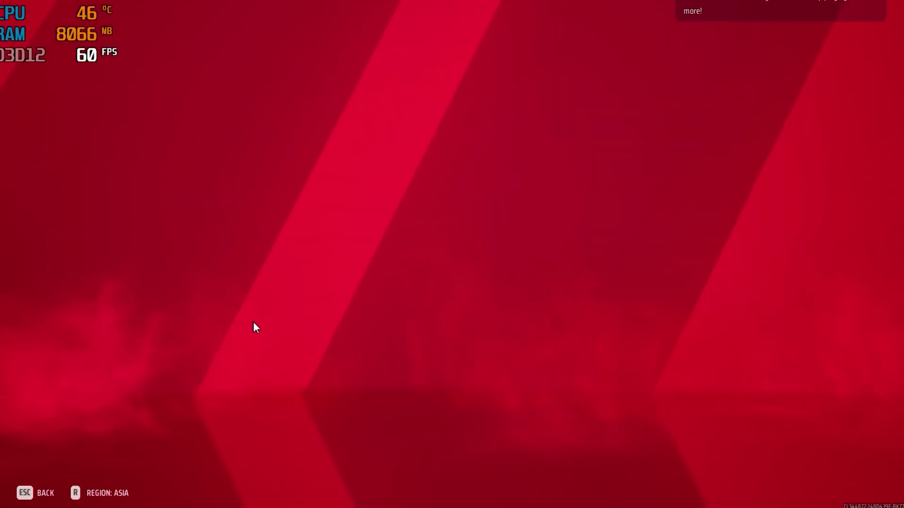
click(377, 173)
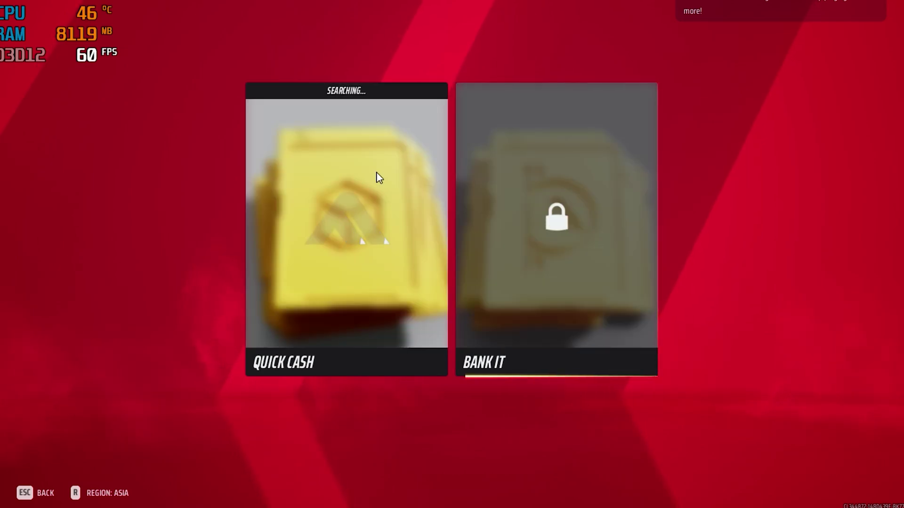